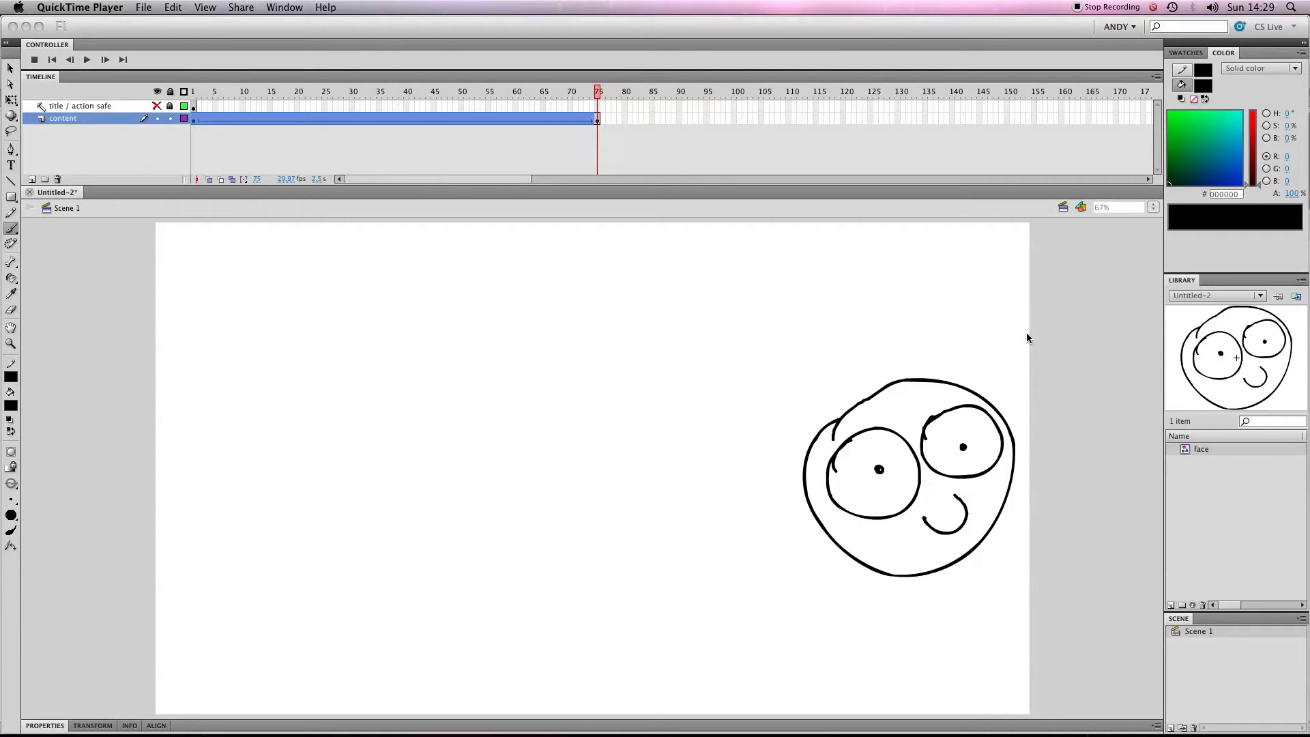
- Play the face animation from frame 1
click(518, 95)
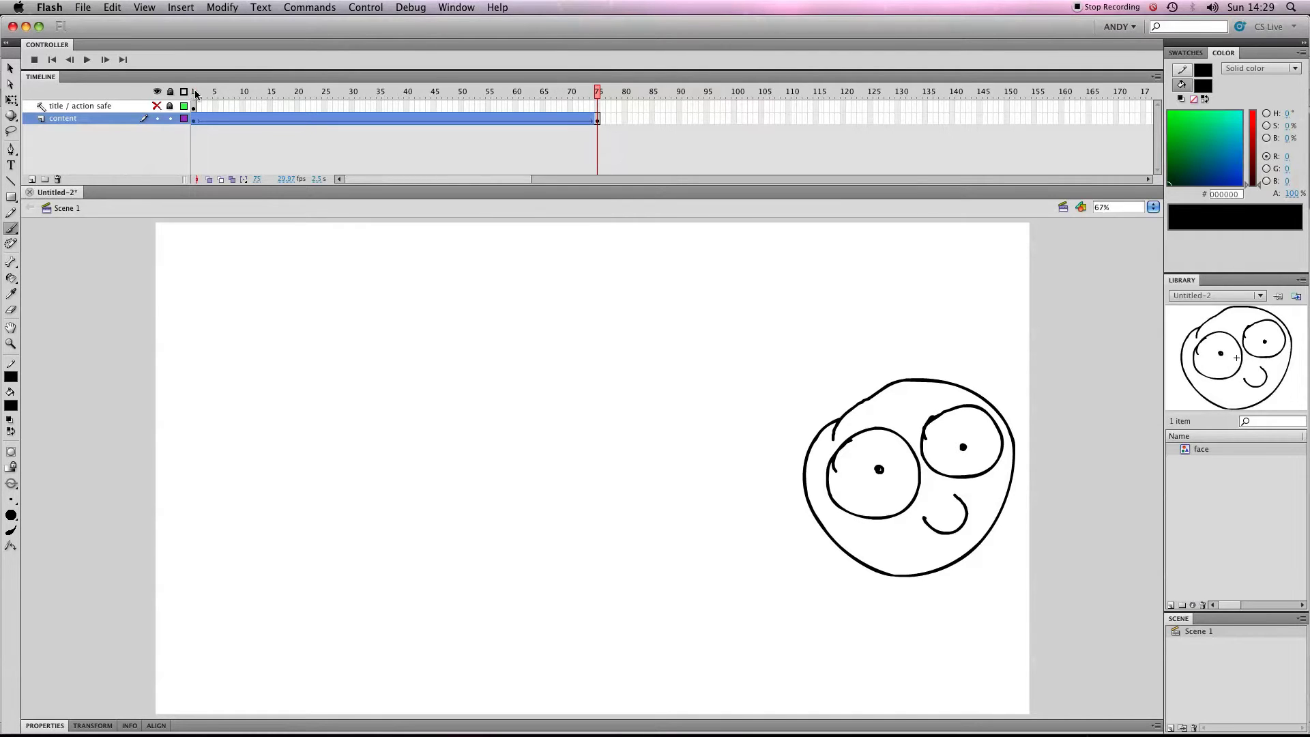
click(196, 93)
key(Return)
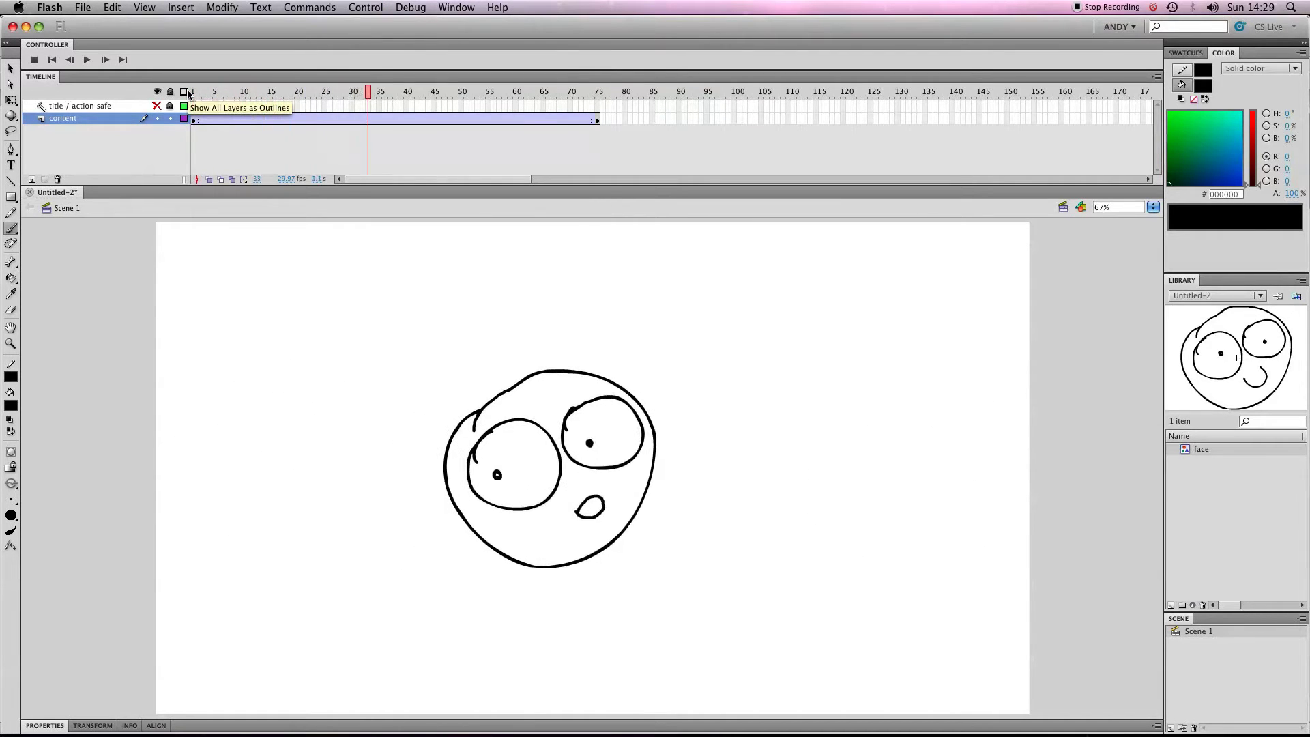
- Delete the title / action safe layer and select the content layer's frames
click(91, 106)
click(57, 179)
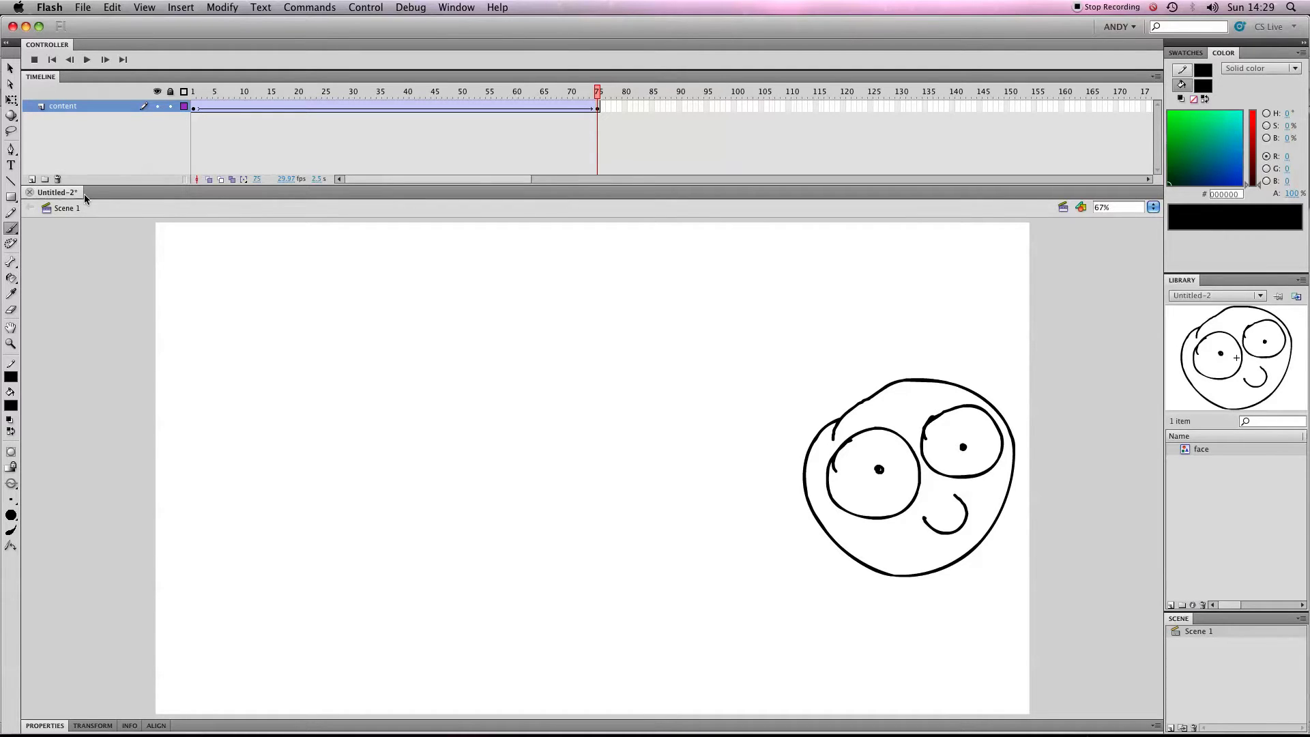
click(53, 104)
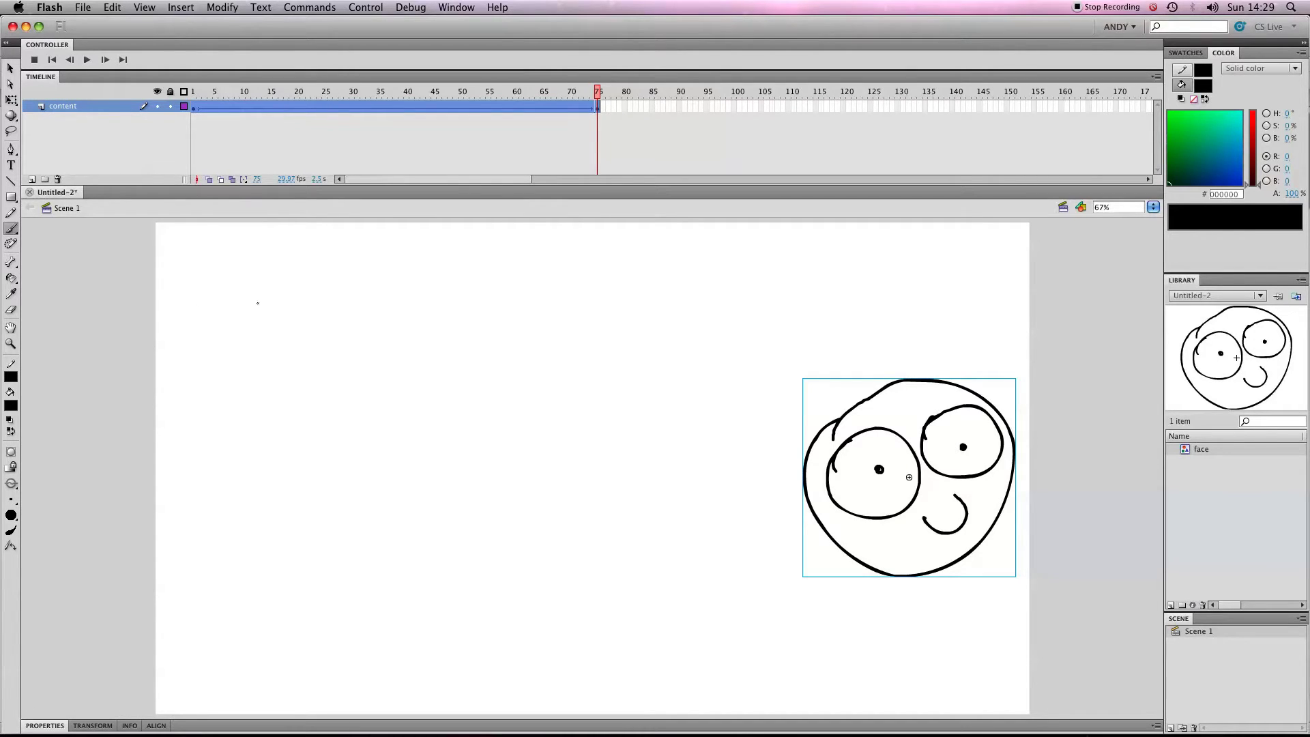
- Add a layer above content and make it a Guide layer named 'motion guide'
click(30, 180)
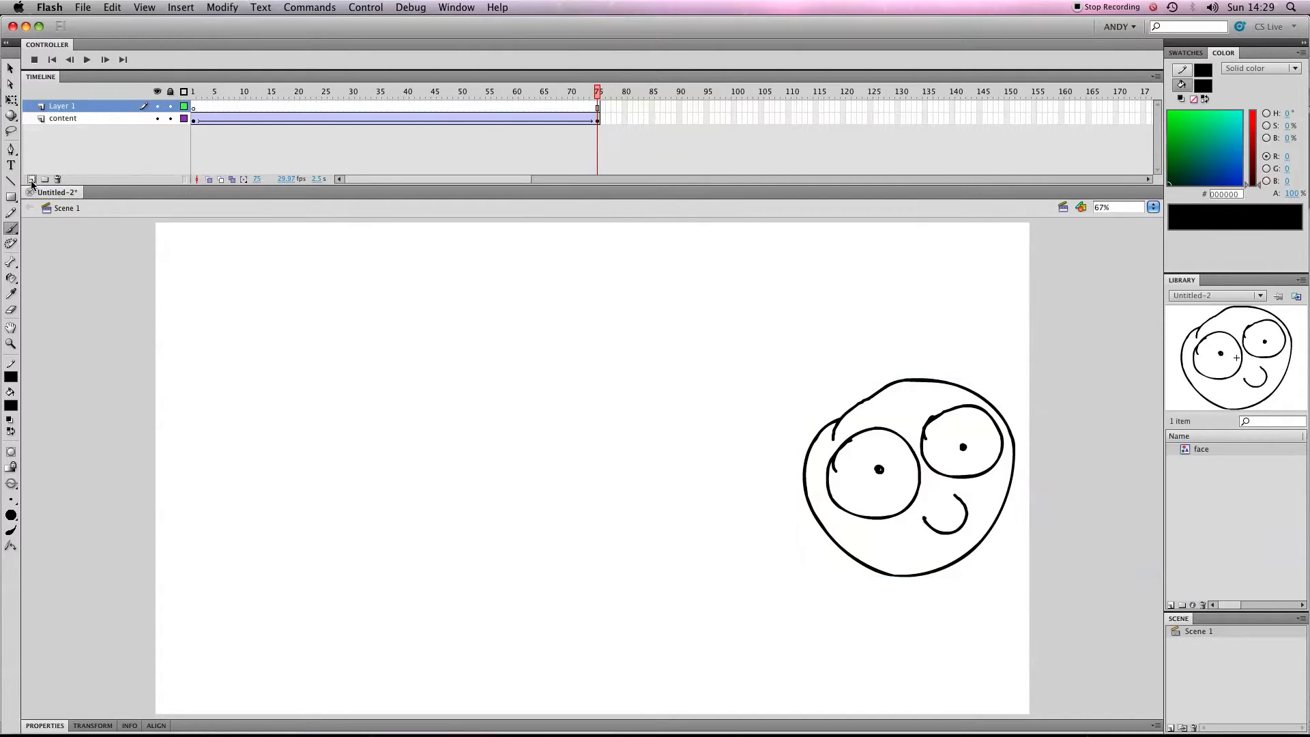
double_click(57, 107)
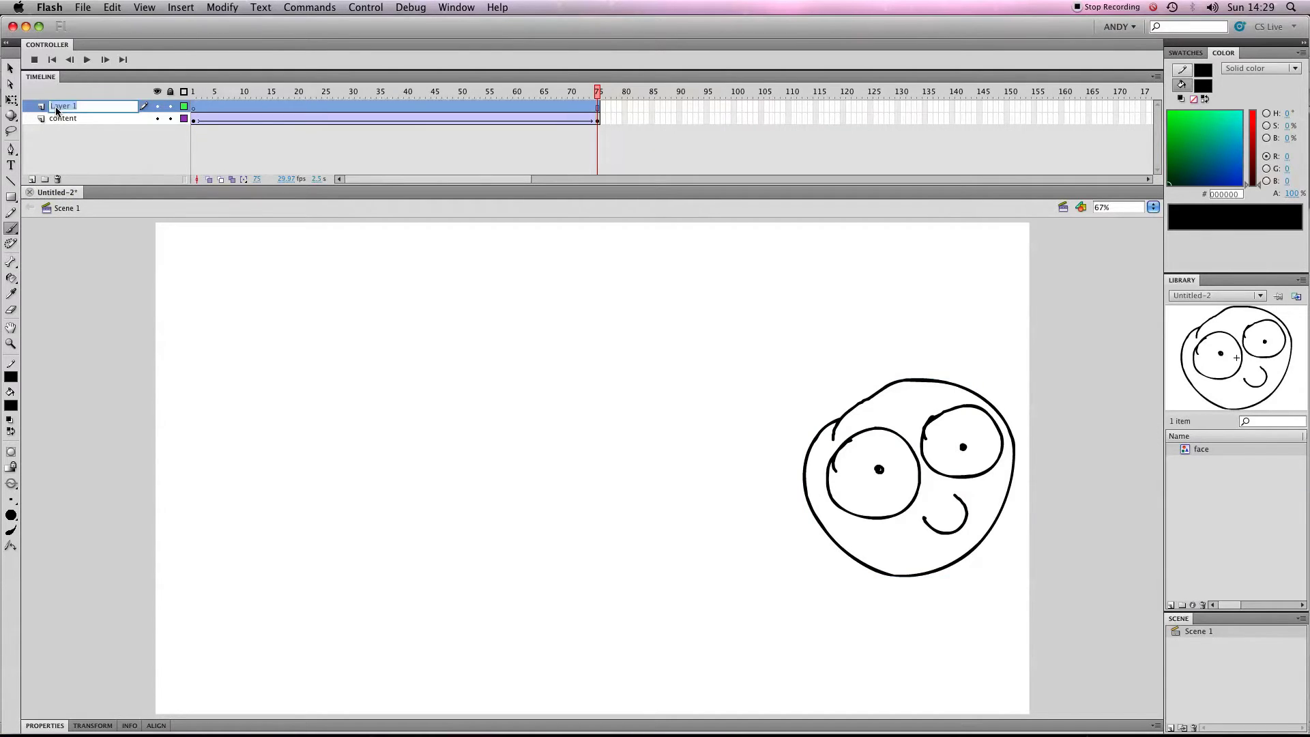
double_click(43, 107)
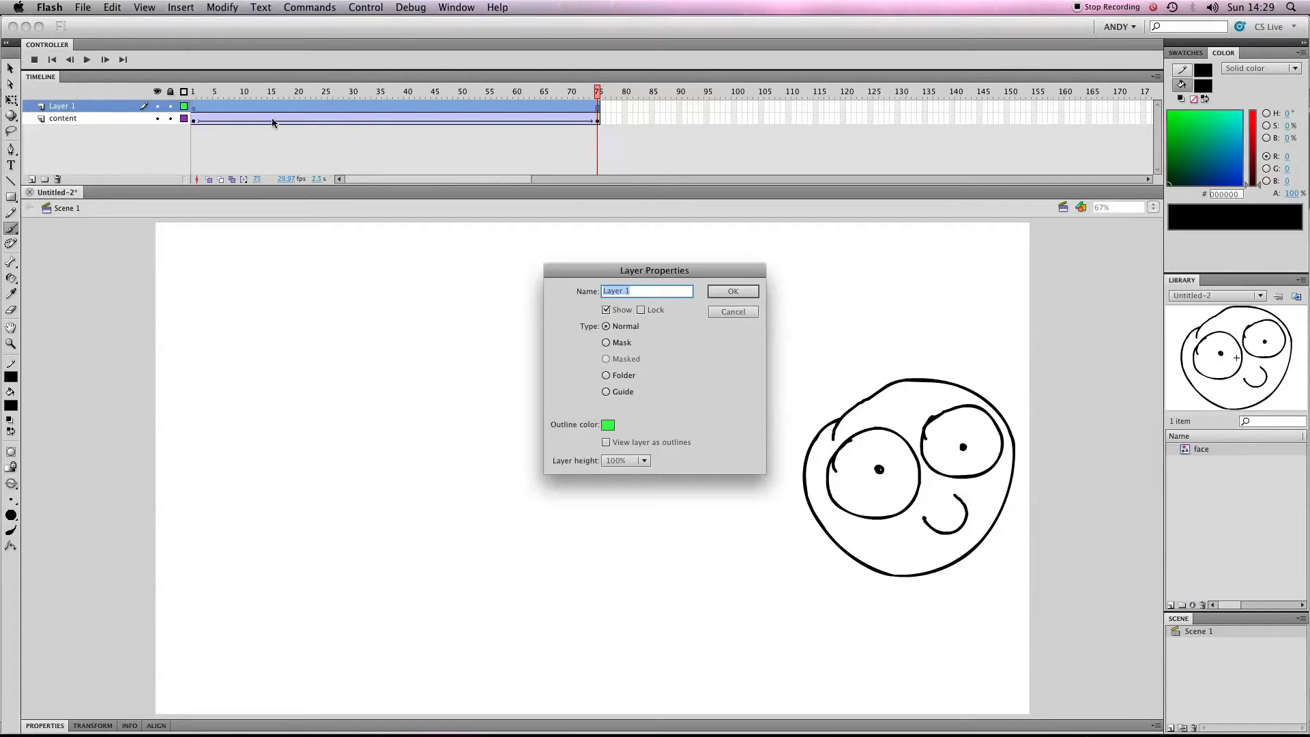
drag(649, 271, 399, 259)
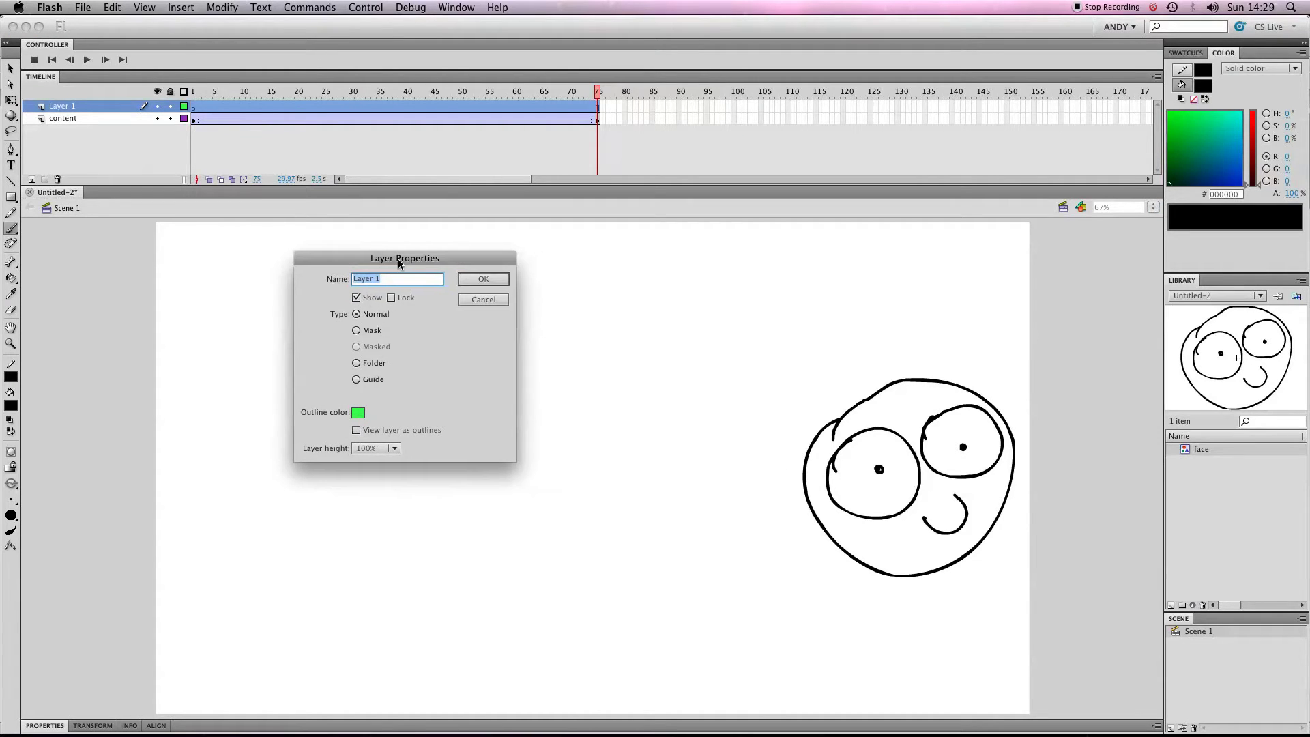
click(369, 383)
click(403, 278)
text(motion gudeid)
key(Return)
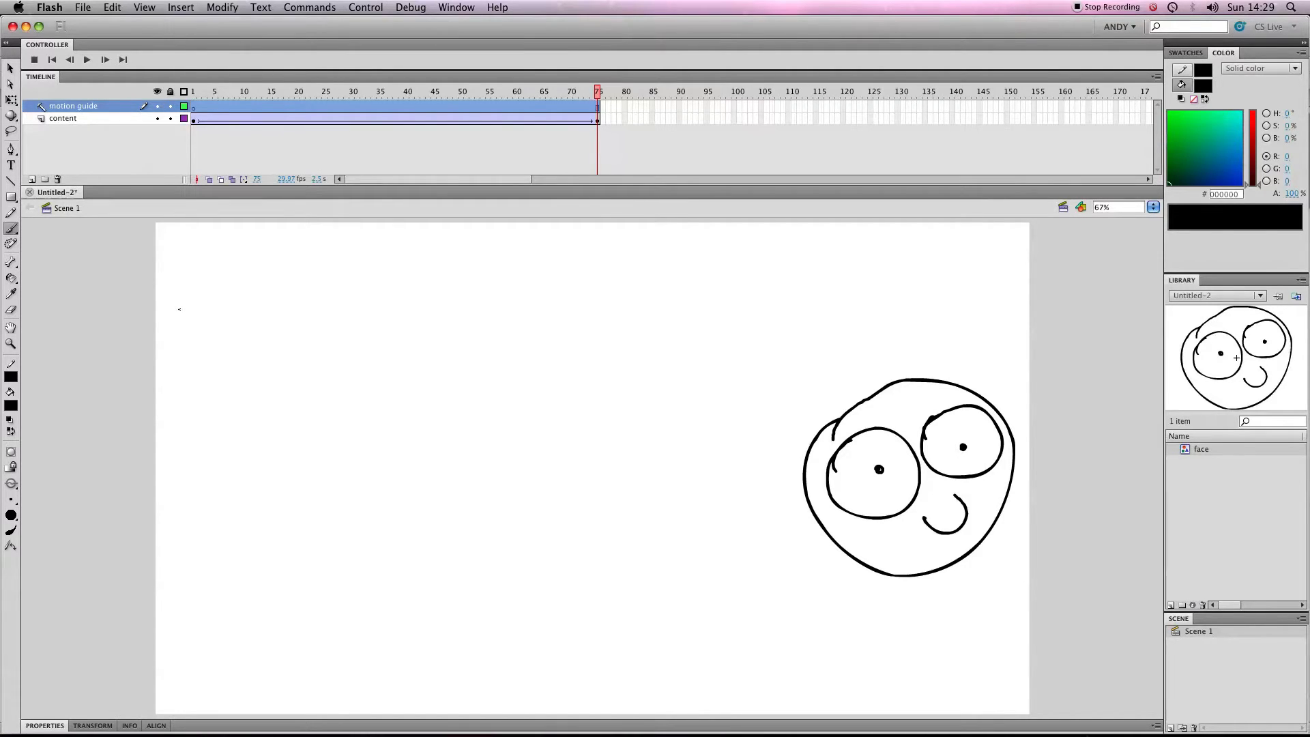
- Return to frame 1, choose the Pencil tool and set the stroke colour to #66FF00
drag(245, 91, 193, 92)
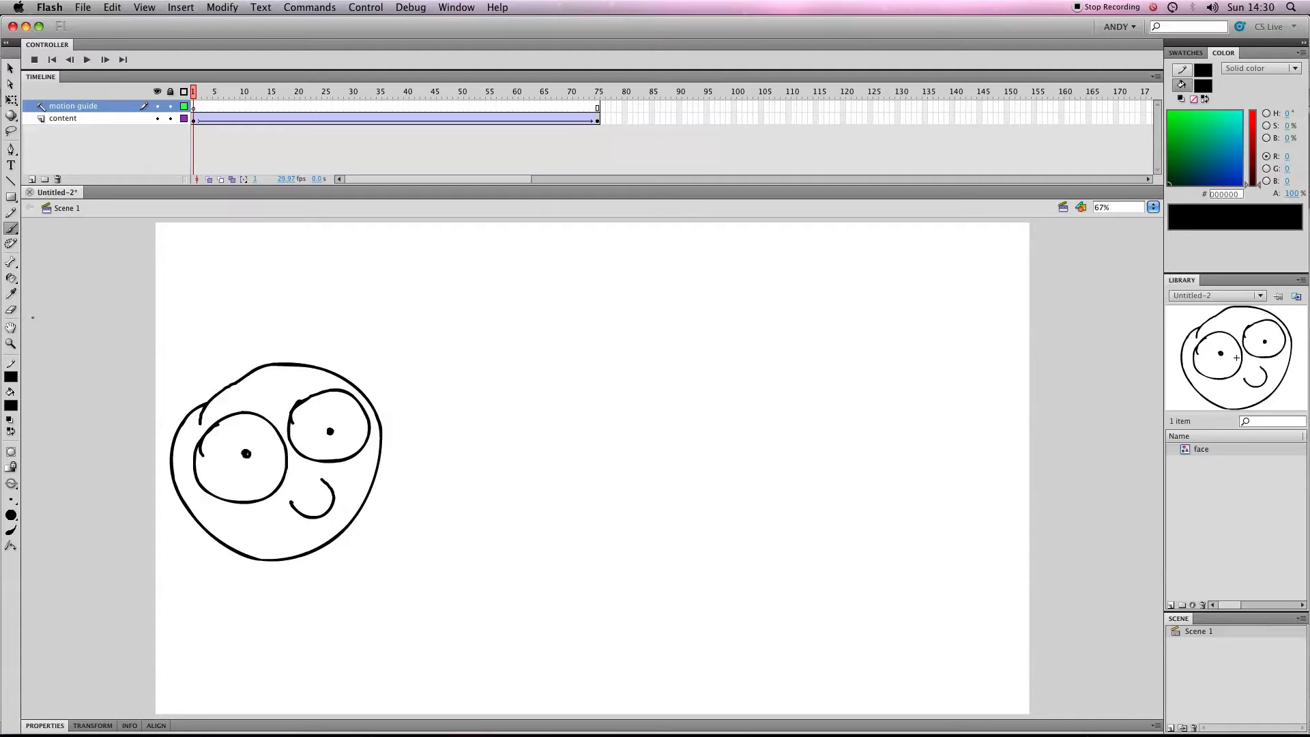
click(11, 244)
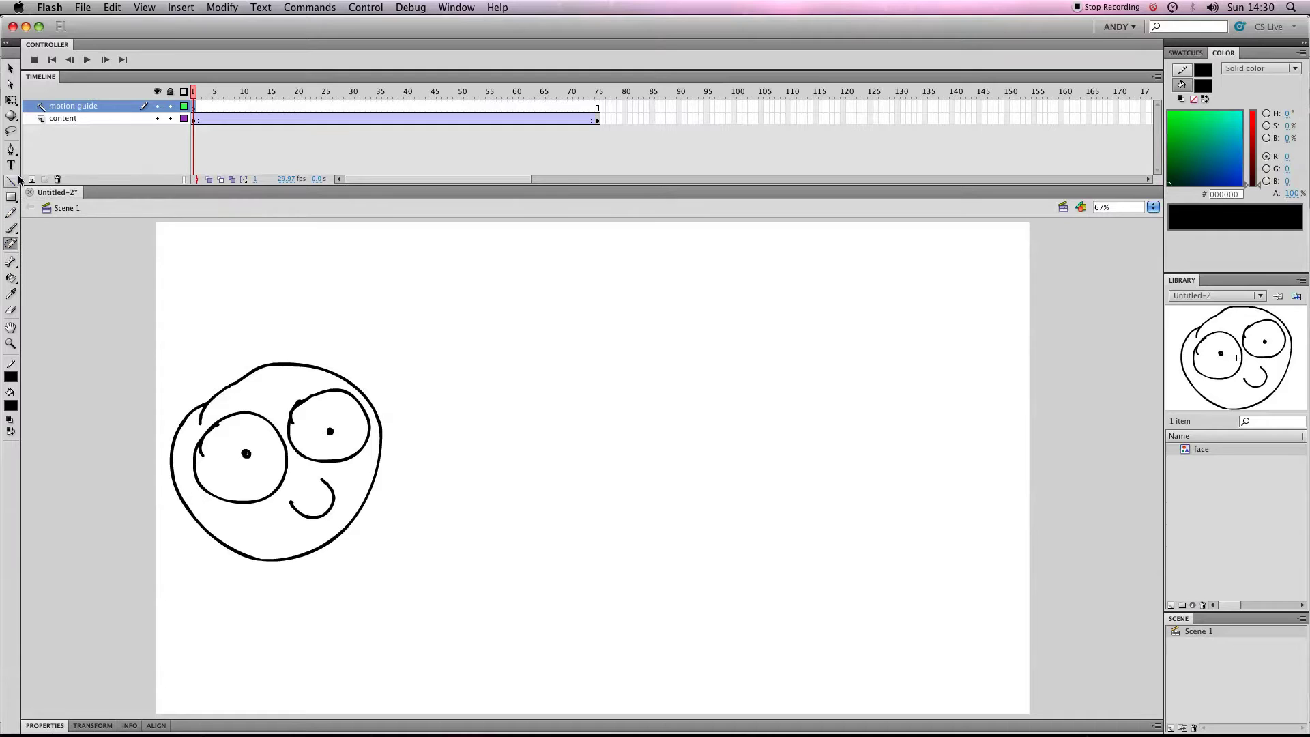
click(10, 231)
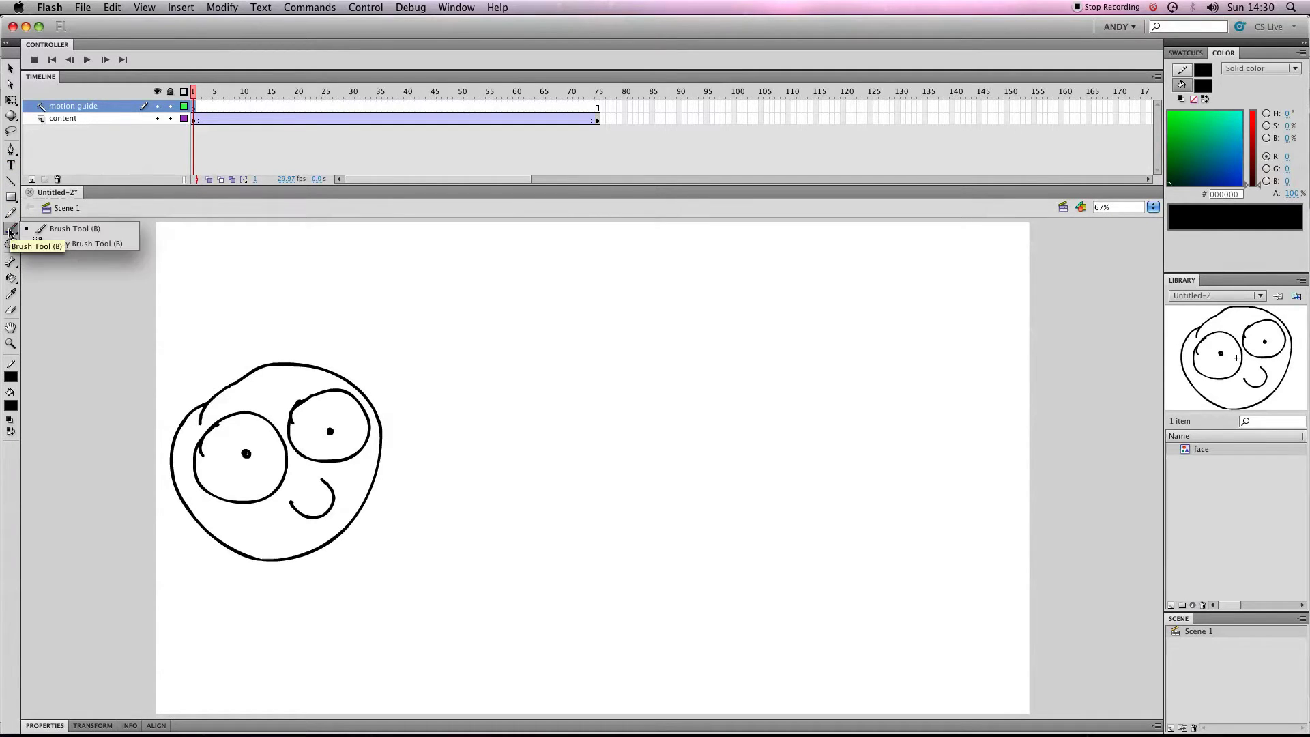
click(10, 232)
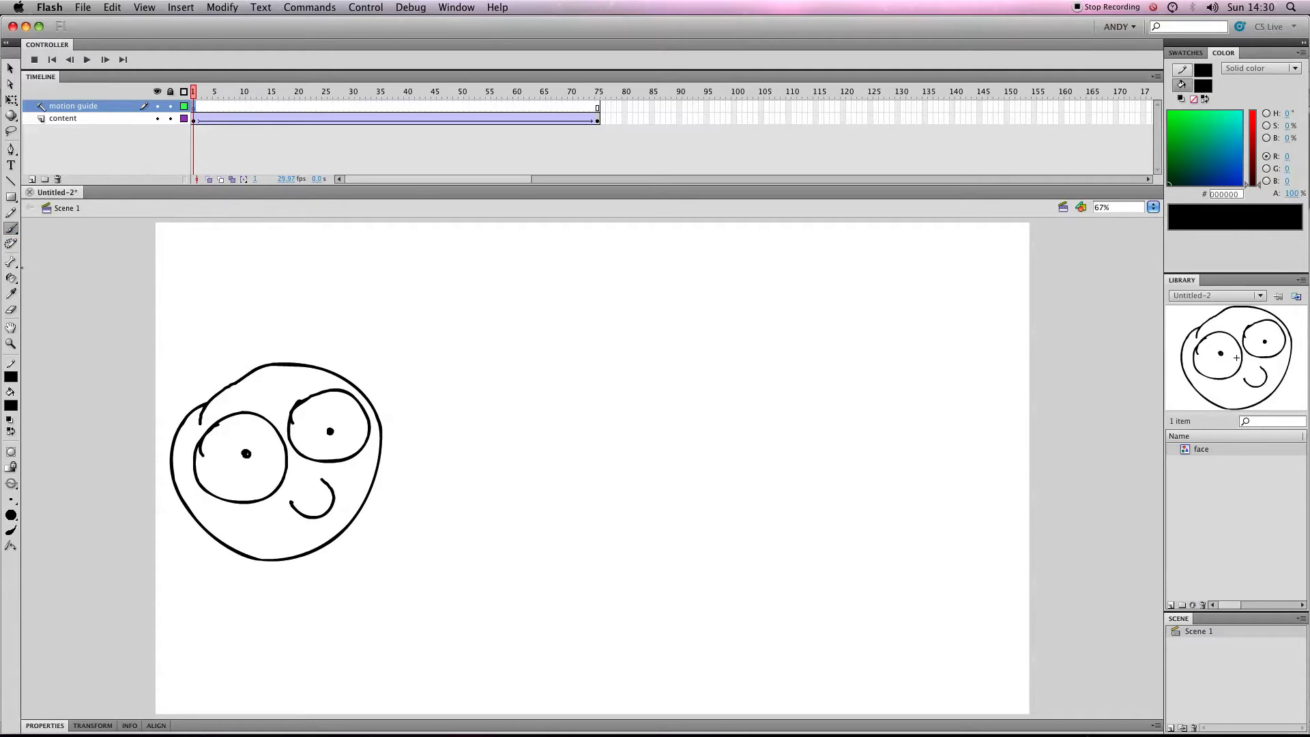
click(11, 214)
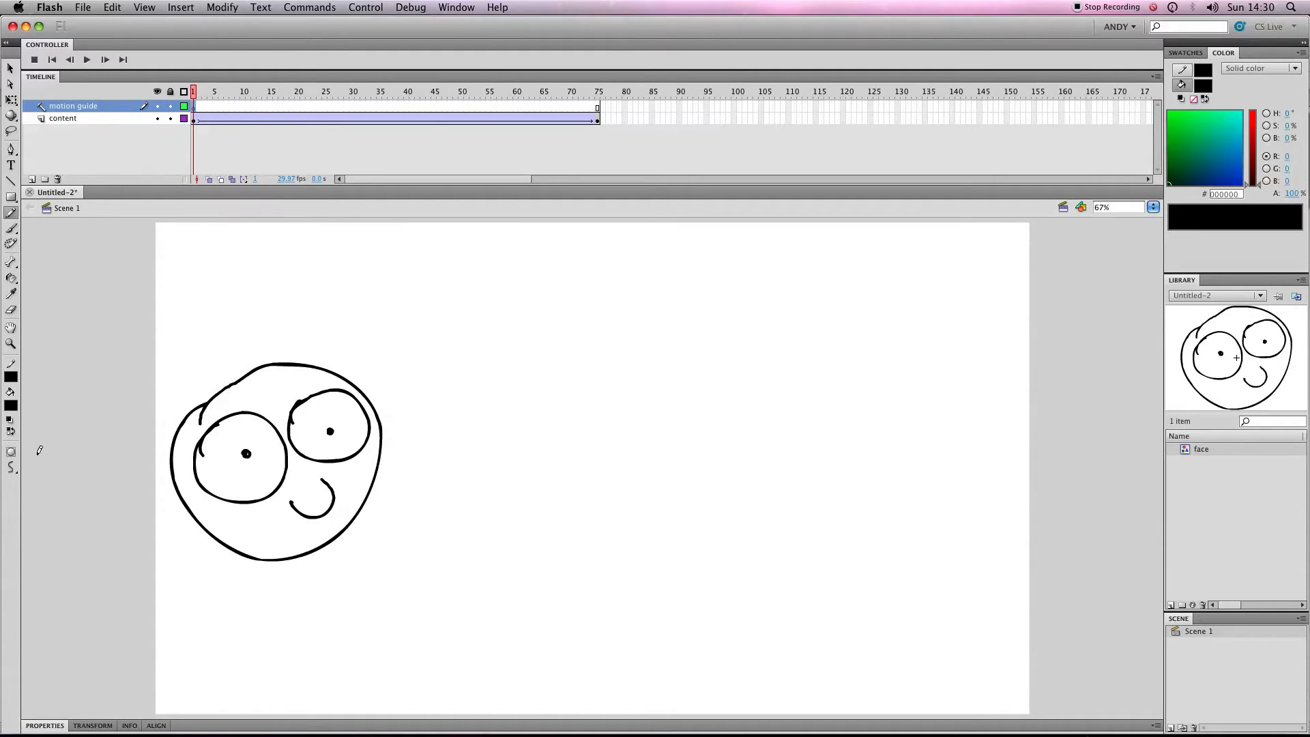
click(11, 377)
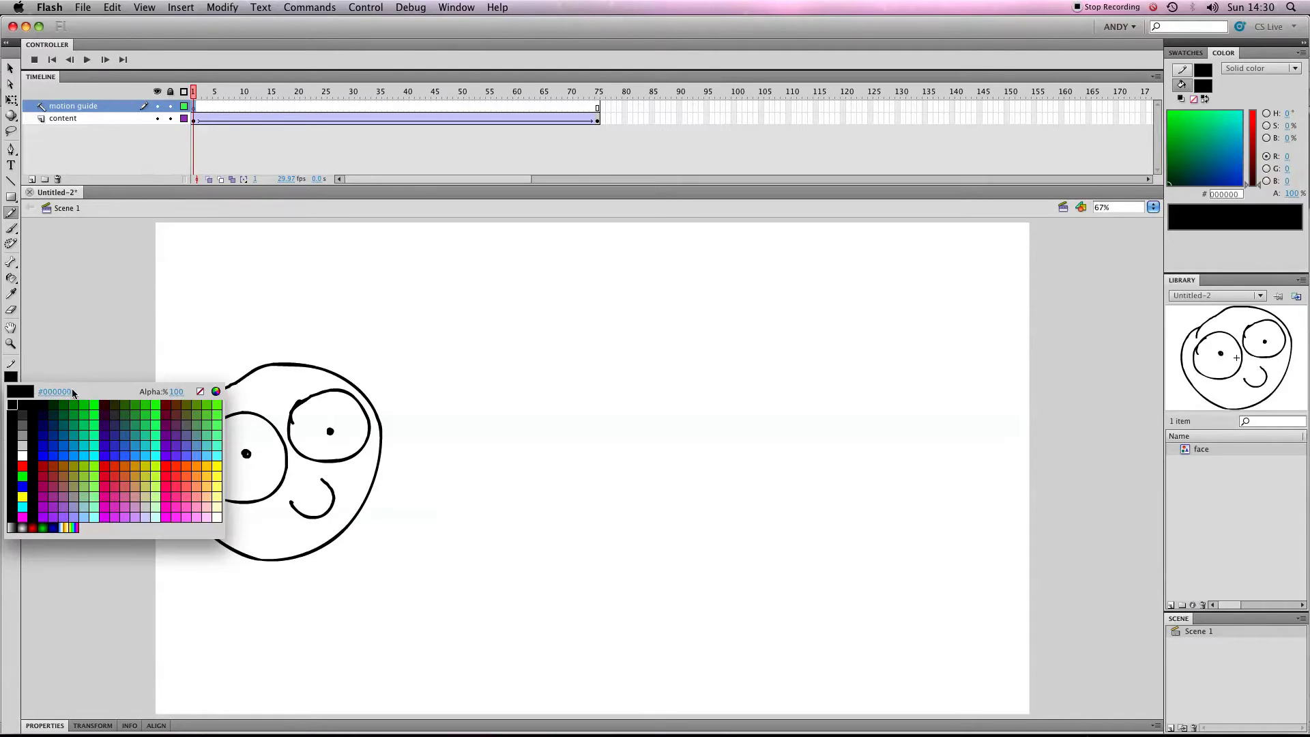
click(219, 402)
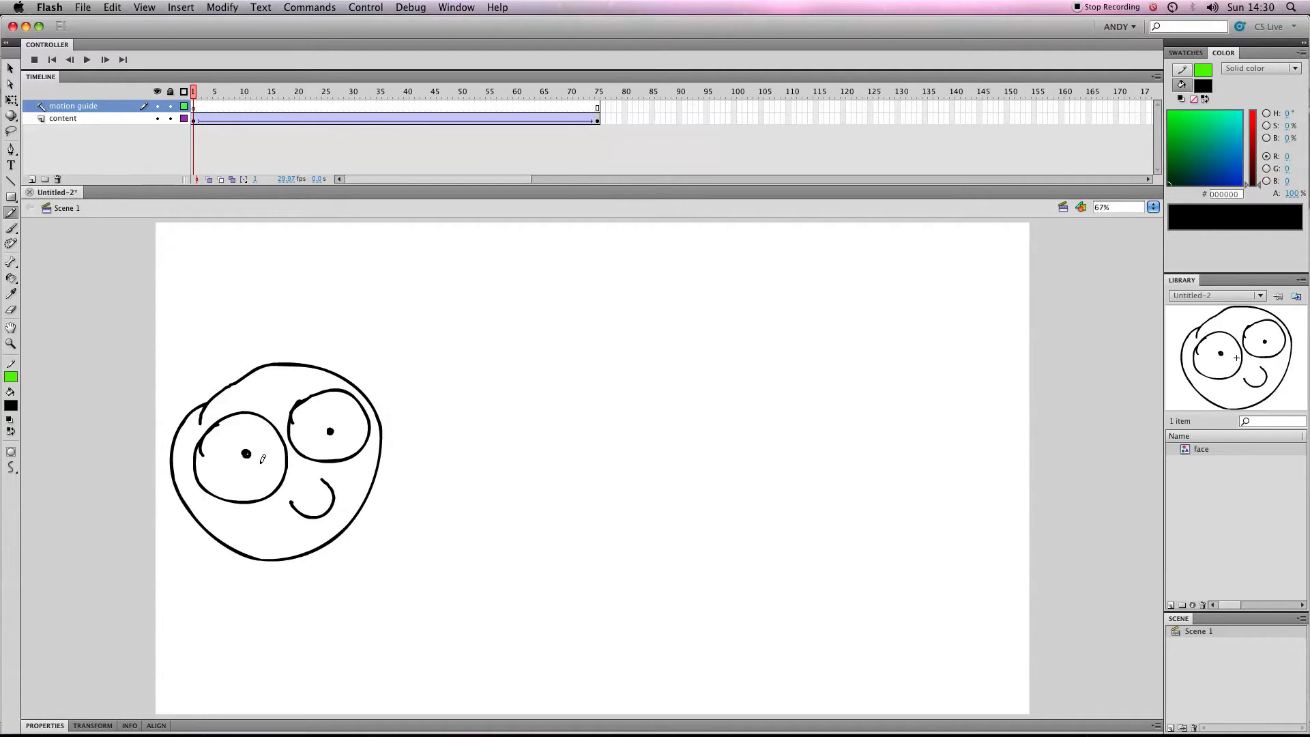
- Draw a long wavy green line from the face's left eye across the stage, then select it
mouse_move(261, 464)
mouse_down()
mouse_move(262, 375)
mouse_move(318, 283)
mouse_move(375, 333)
mouse_move(377, 545)
mouse_move(547, 585)
mouse_move(561, 416)
mouse_move(613, 299)
mouse_move(637, 493)
mouse_move(782, 598)
mouse_move(831, 379)
mouse_move(919, 285)
mouse_move(944, 496)
mouse_move(1021, 494)
mouse_move(1078, 464)
mouse_up()
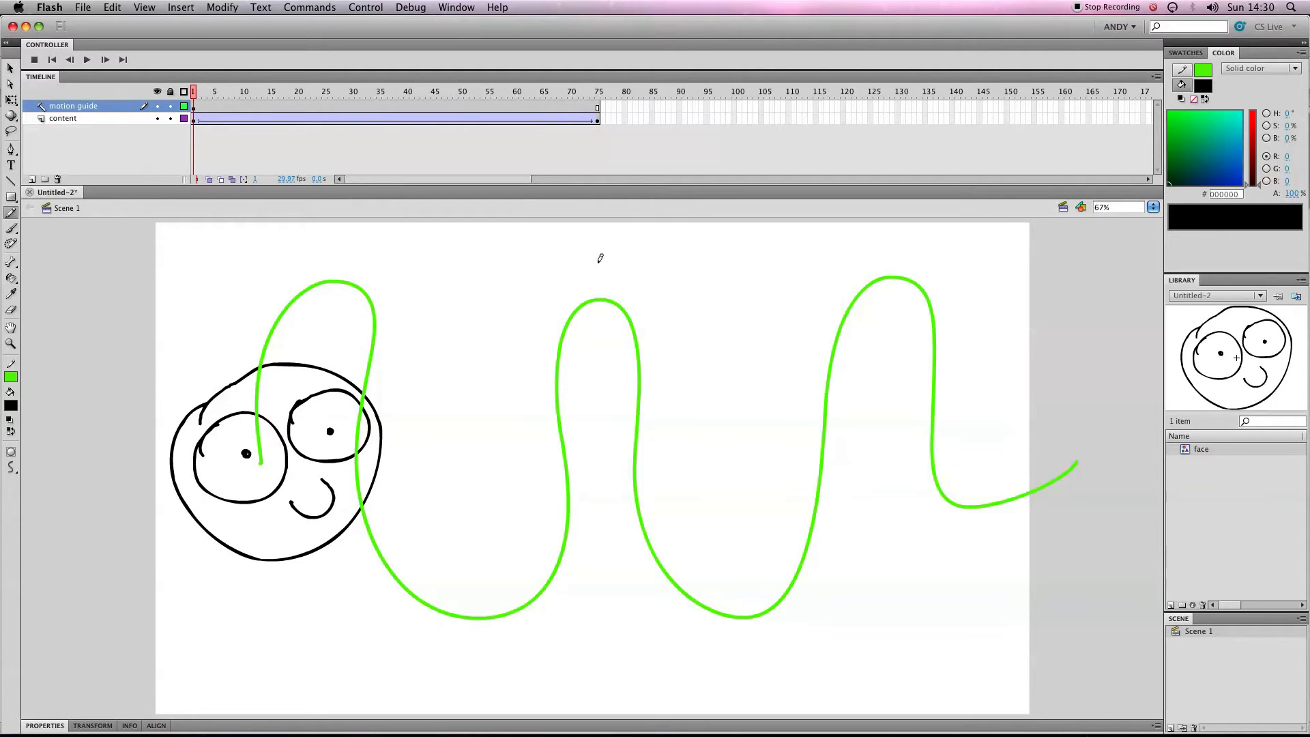
click(11, 68)
click(583, 302)
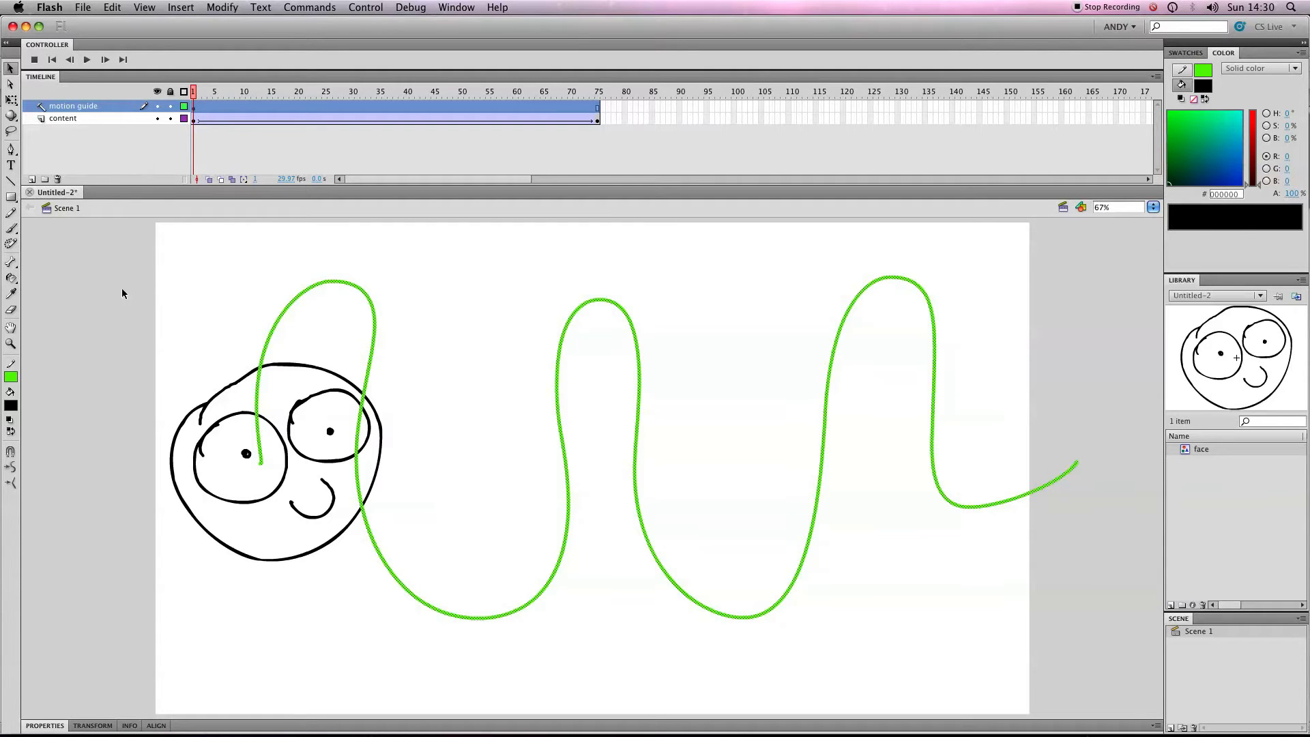
- Drag the content layer up and indent it beneath the motion guide layer so it is guided
click(104, 297)
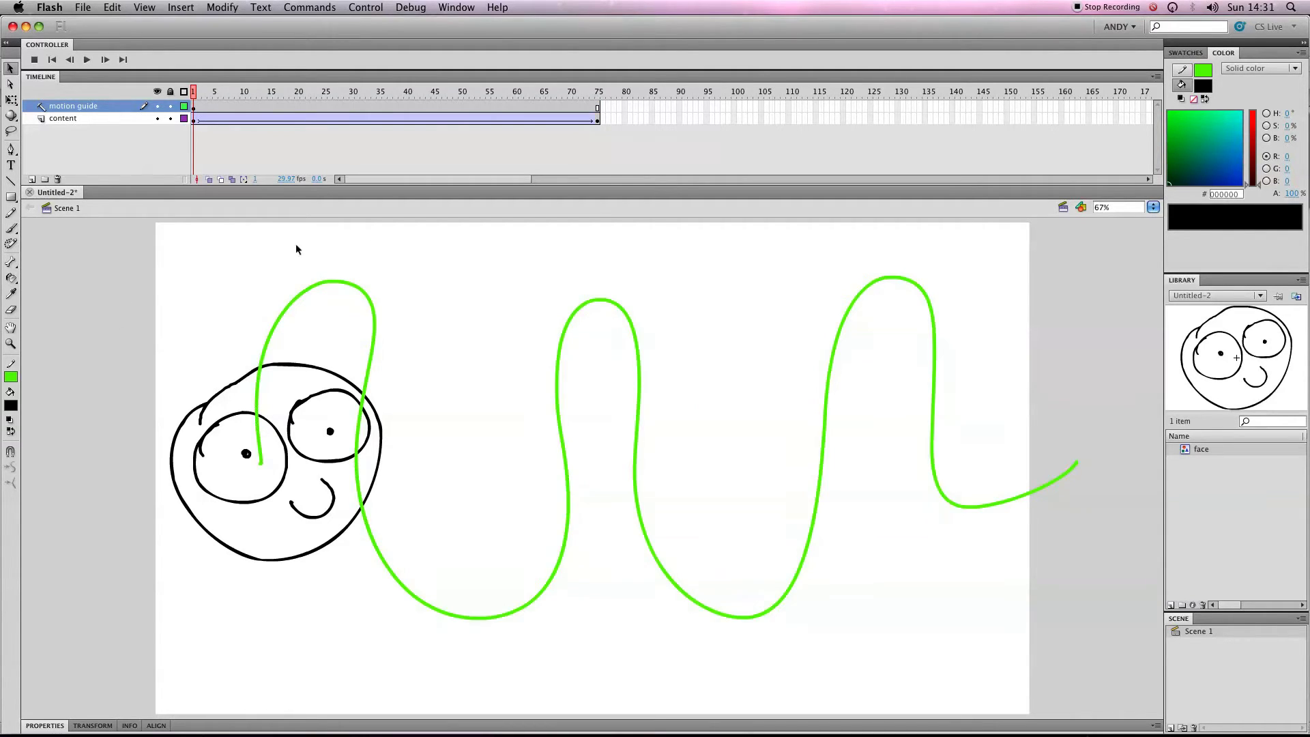
click(61, 120)
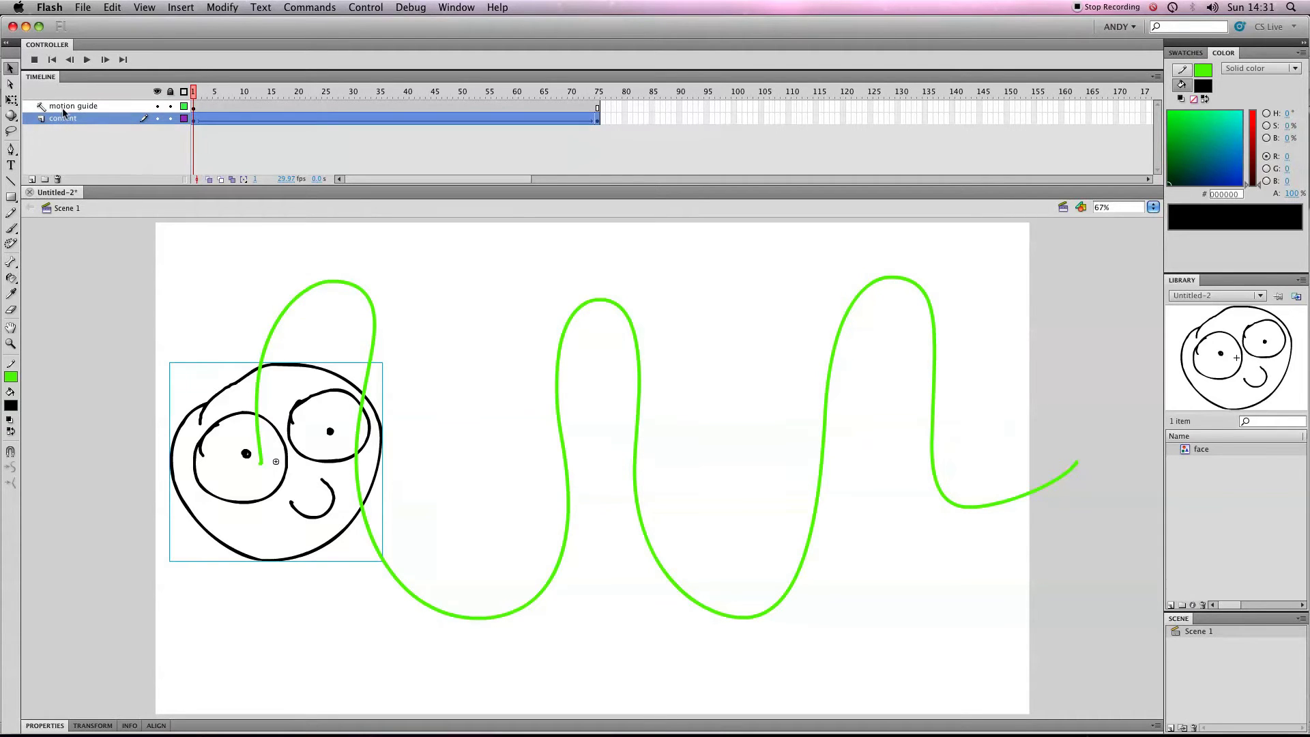
click(64, 109)
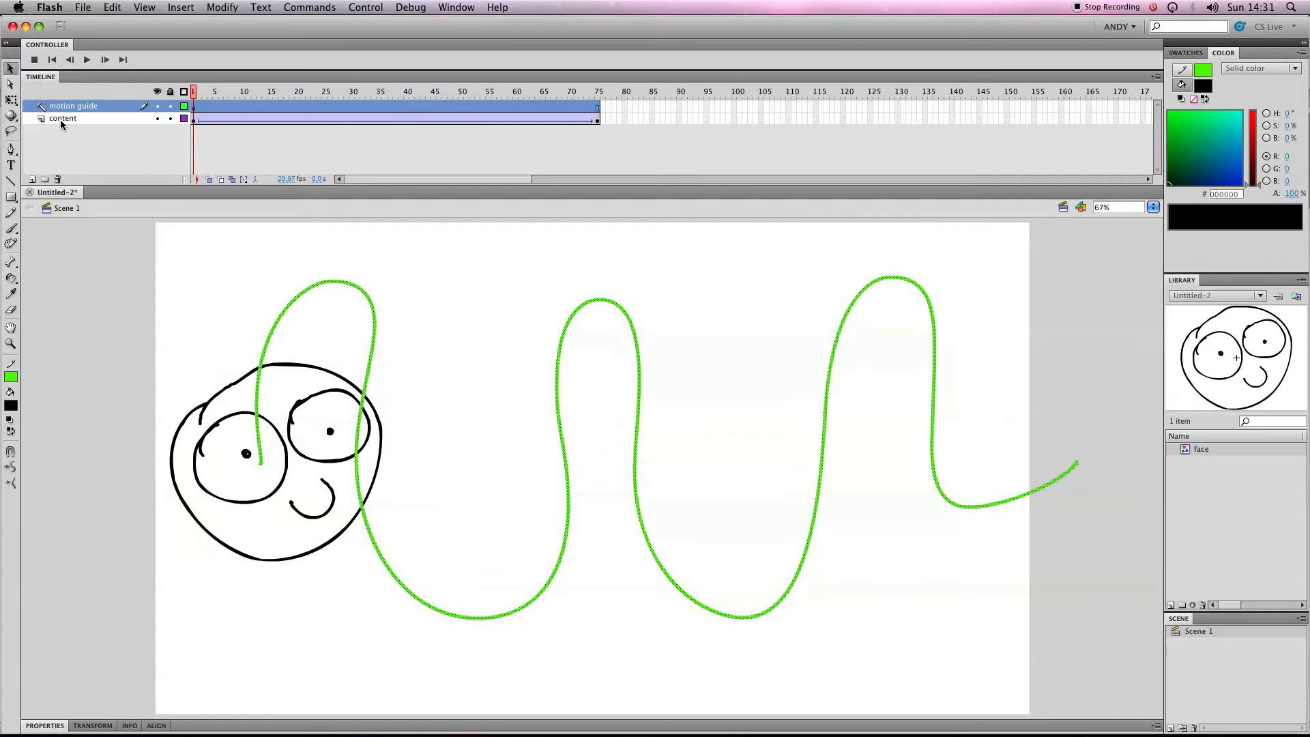
click(72, 140)
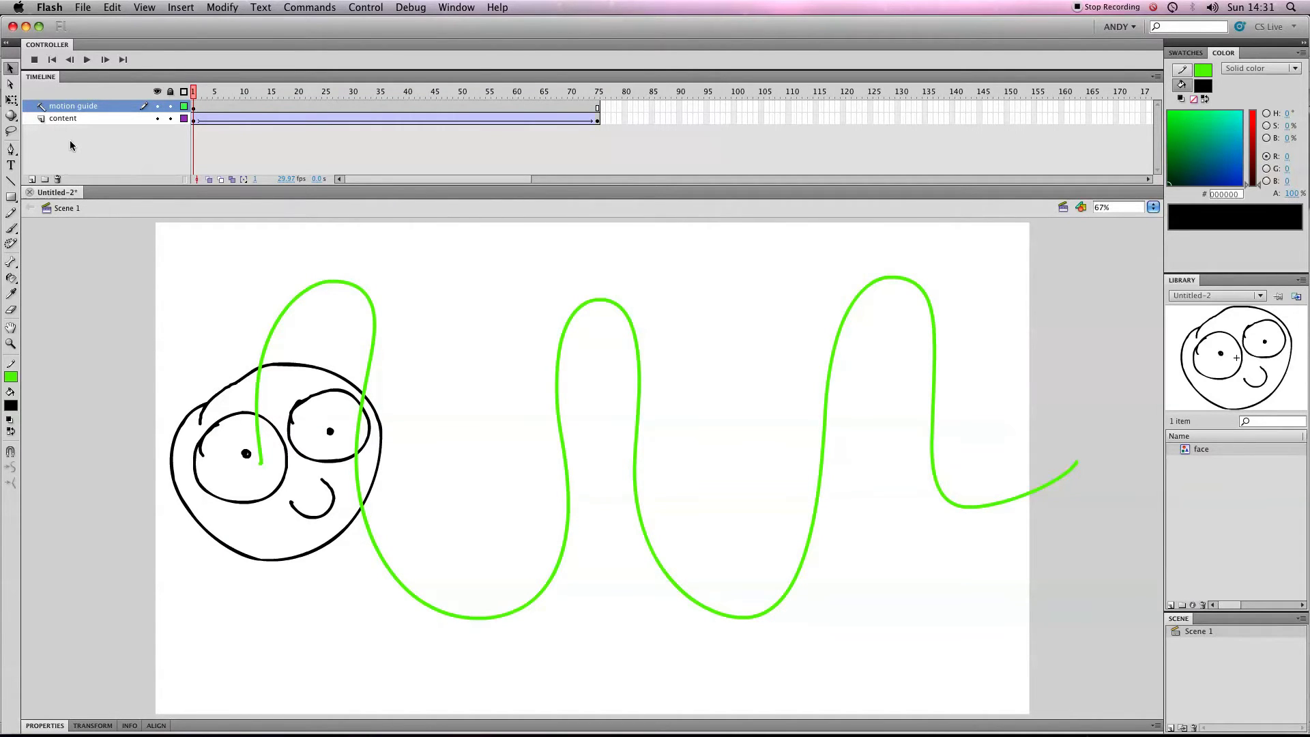
click(69, 120)
drag(62, 118, 69, 114)
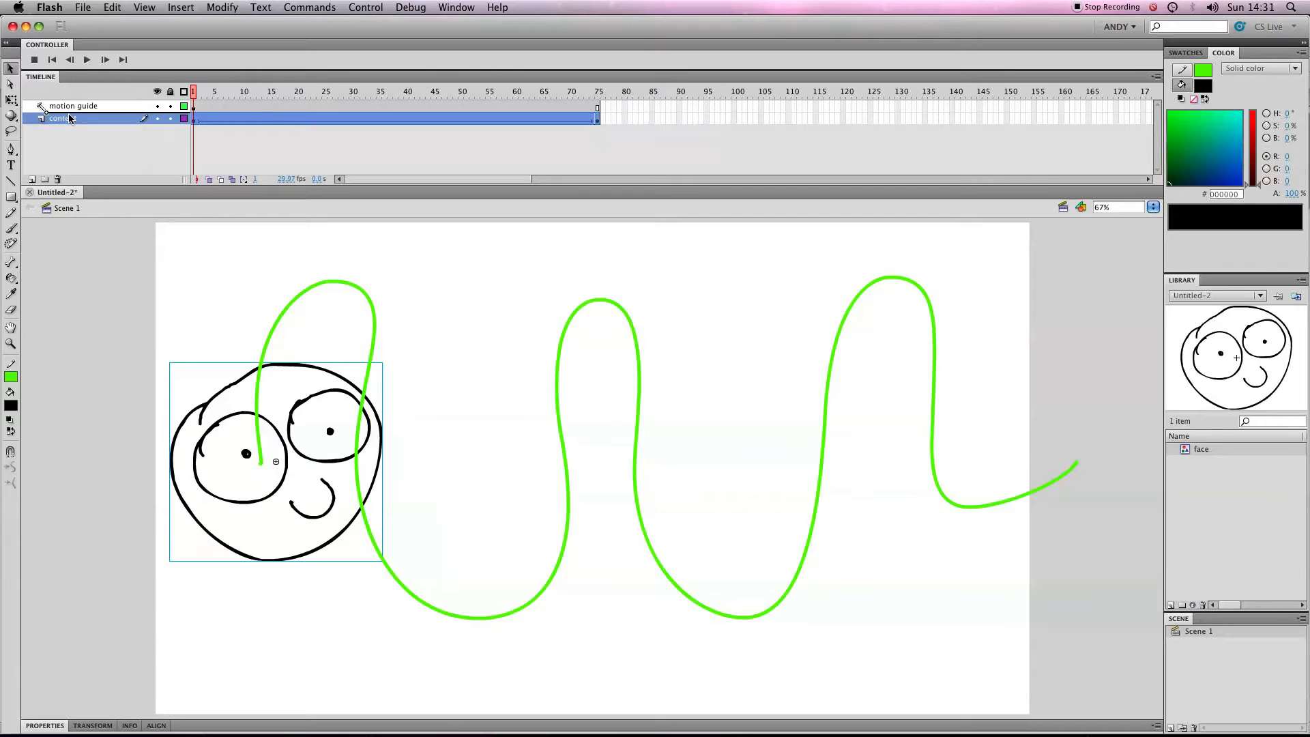
drag(71, 118, 68, 116)
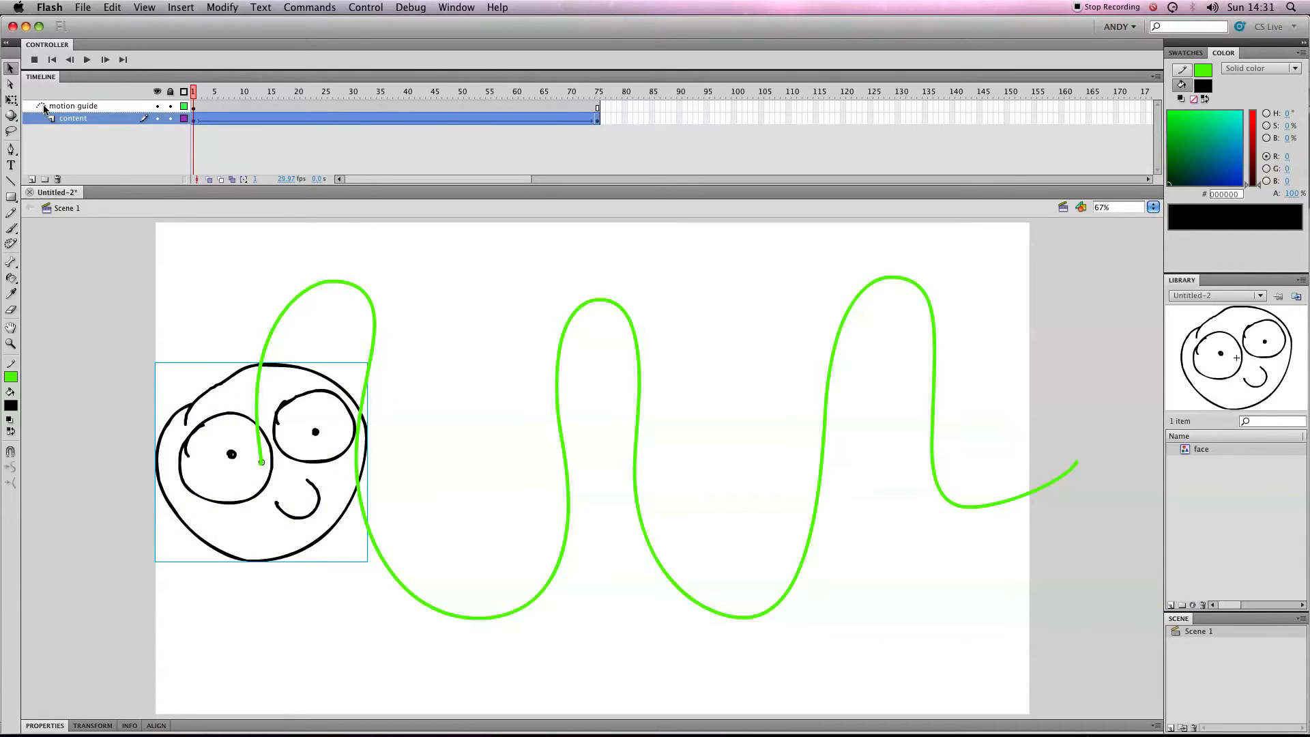
click(52, 133)
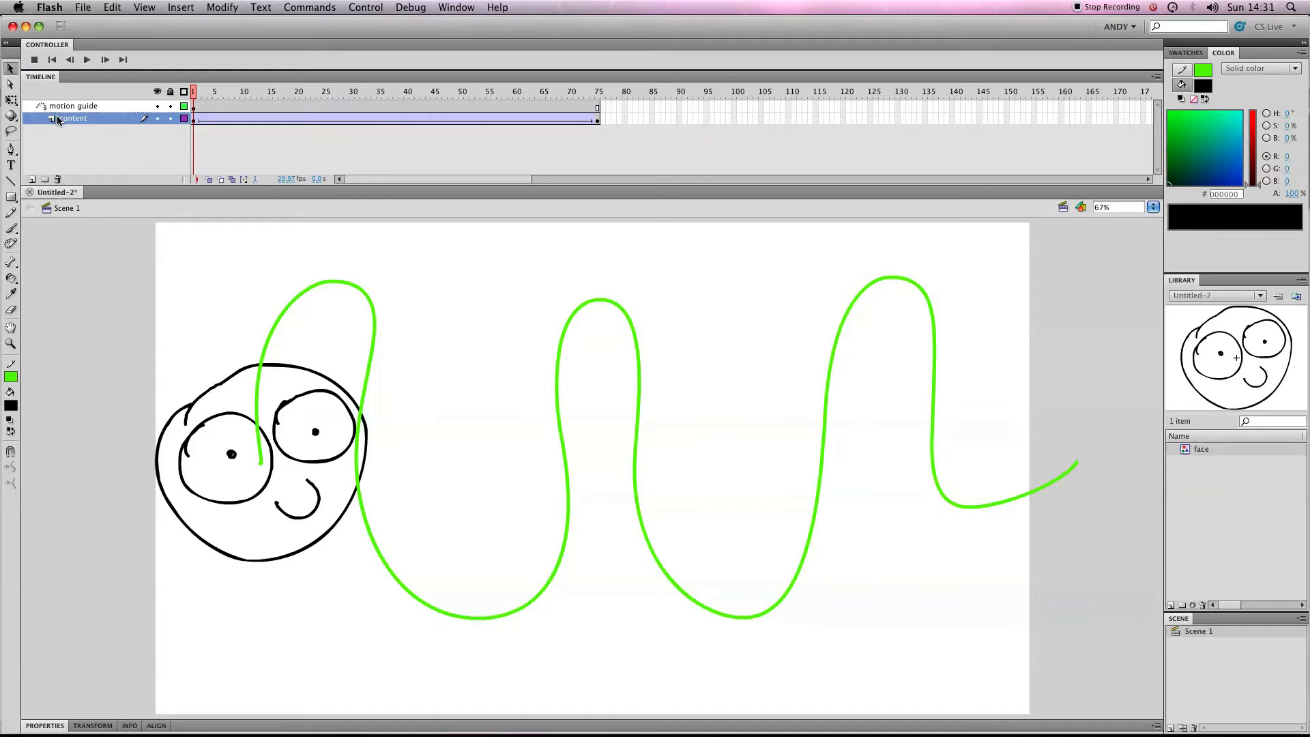
click(56, 106)
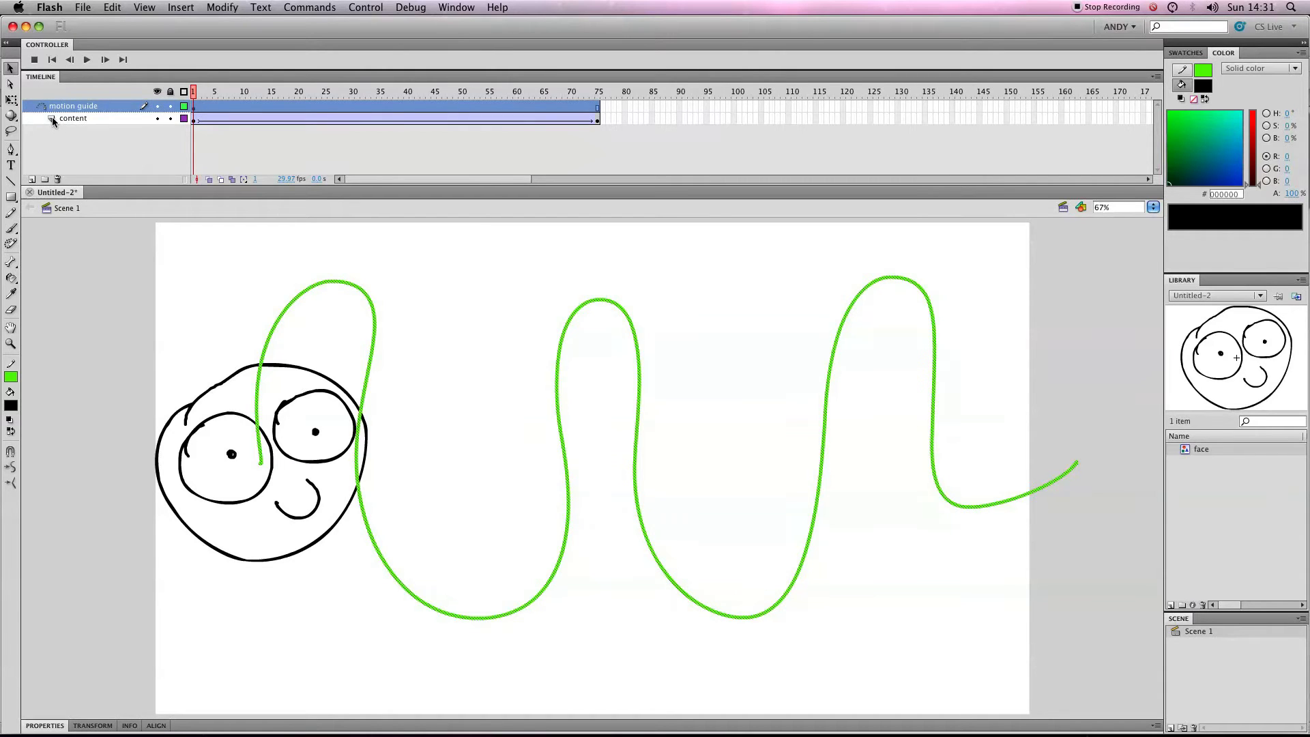
mouse_move(54, 121)
mouse_down()
mouse_move(44, 125)
mouse_move(58, 119)
mouse_up()
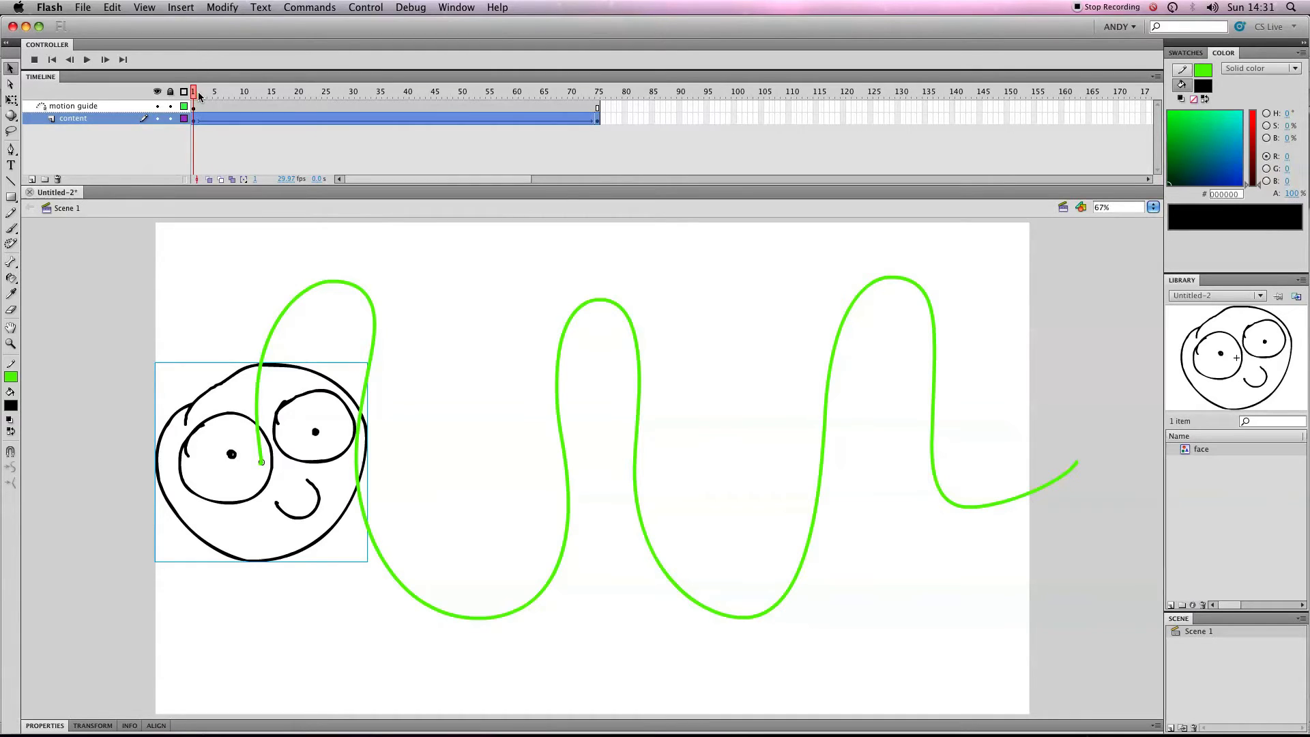
- Scrub the timeline and lock the motion guide layer
mouse_move(197, 93)
mouse_down()
mouse_move(604, 107)
mouse_move(191, 113)
mouse_up()
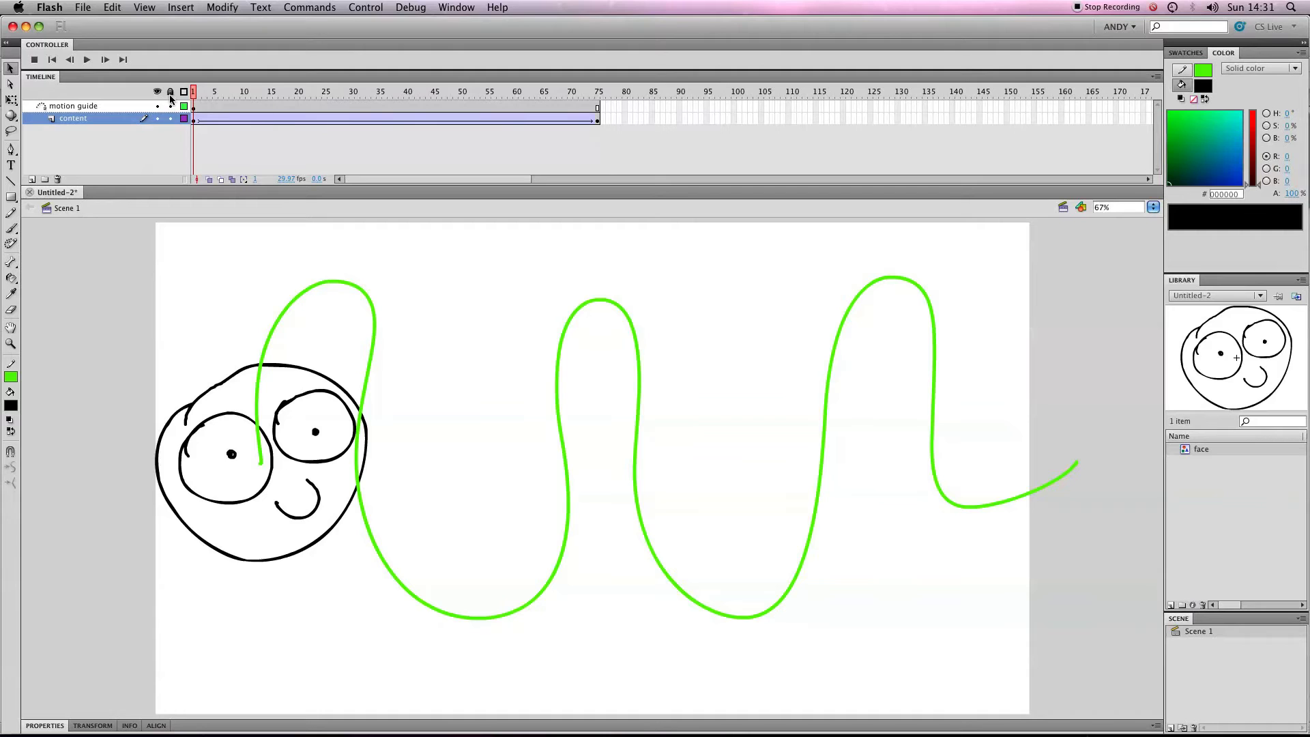
click(171, 106)
drag(599, 297, 594, 416)
- Turn on Snap to Objects and snap the face's centre onto the green path's start
click(194, 121)
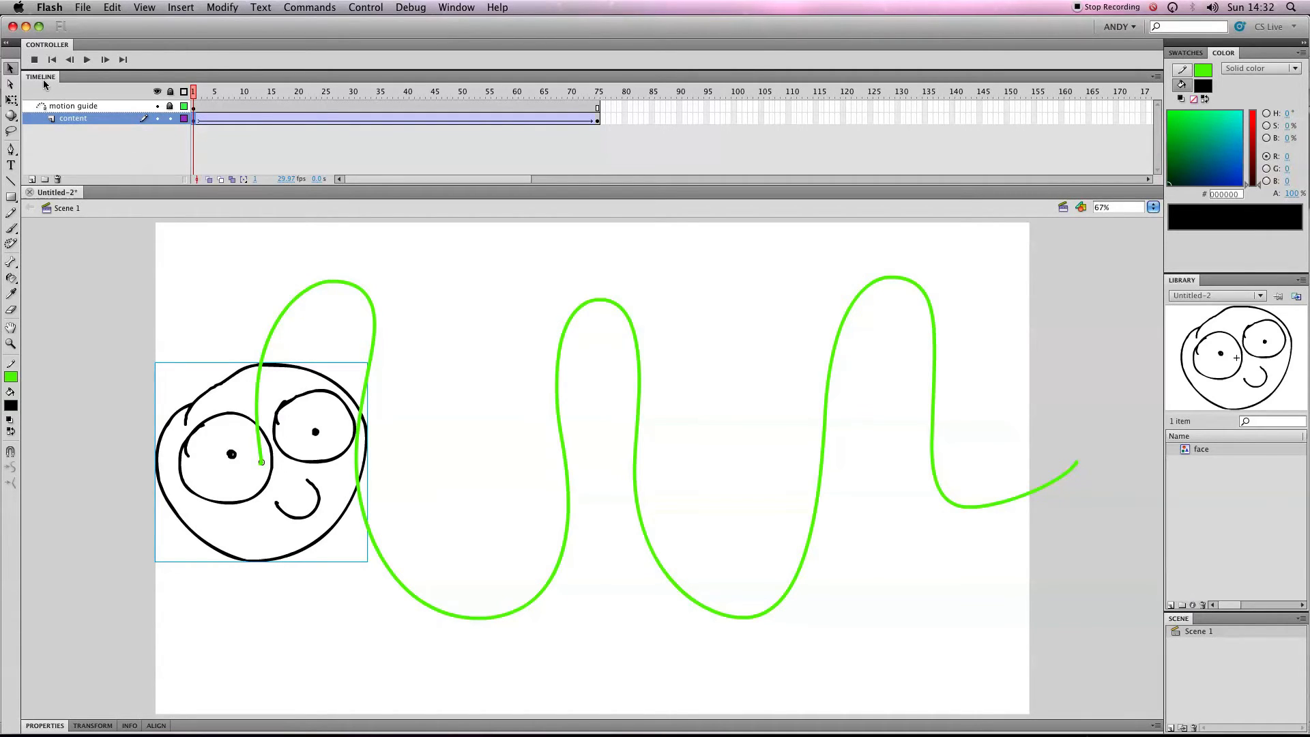
drag(327, 464, 261, 461)
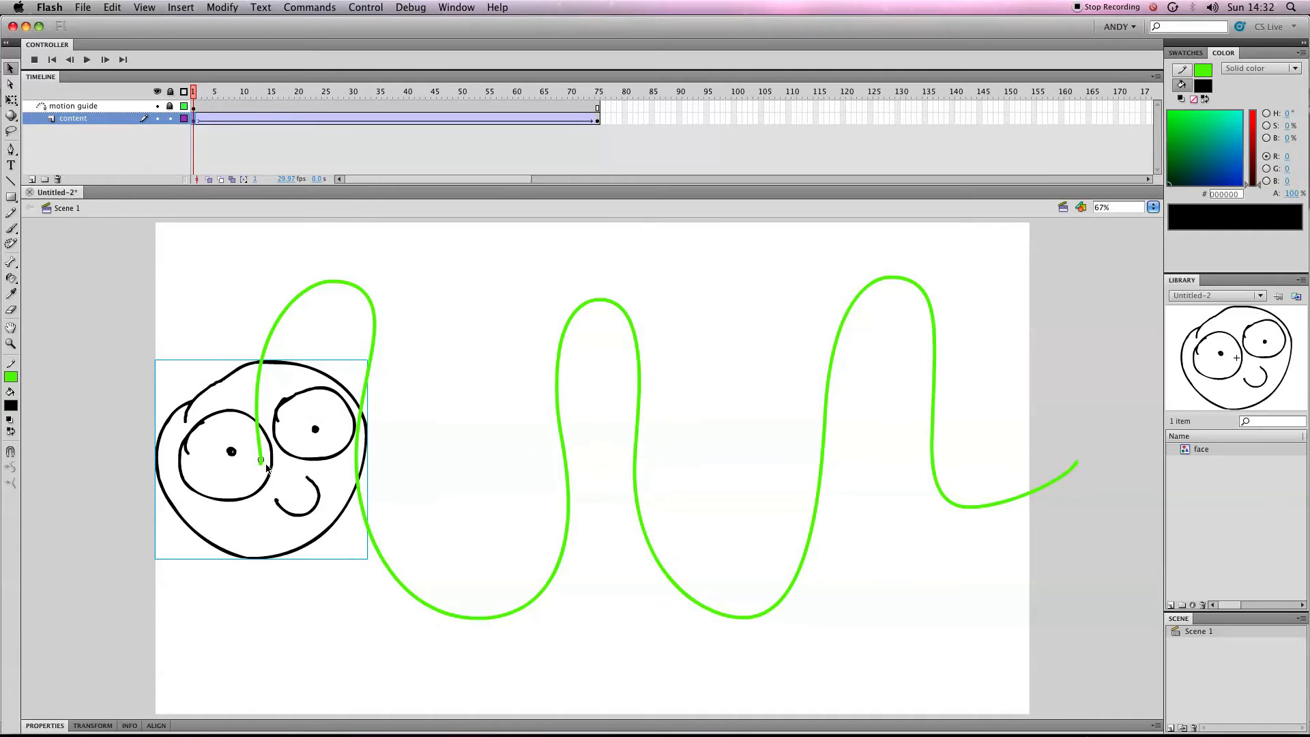
click(12, 455)
drag(230, 445, 286, 381)
drag(367, 397, 268, 467)
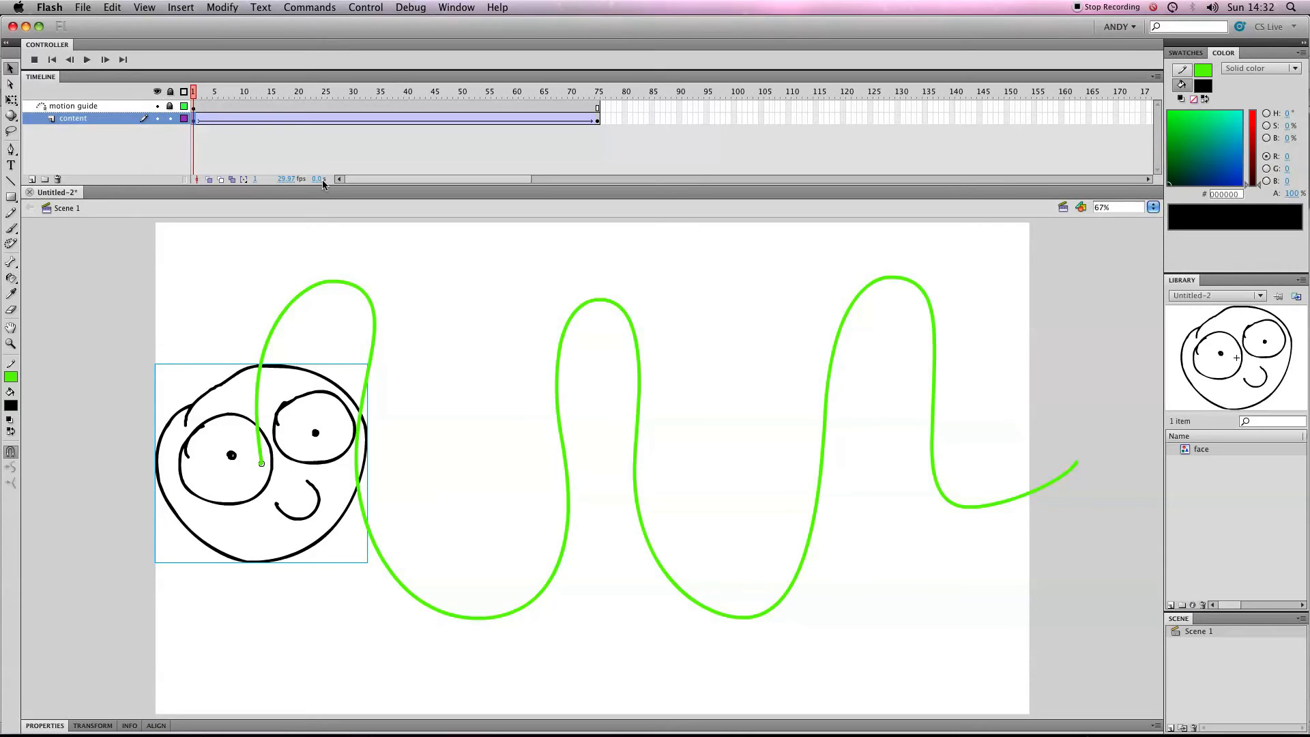
- At frame 75, snap the face's centre onto the right-hand end of the green path
click(598, 120)
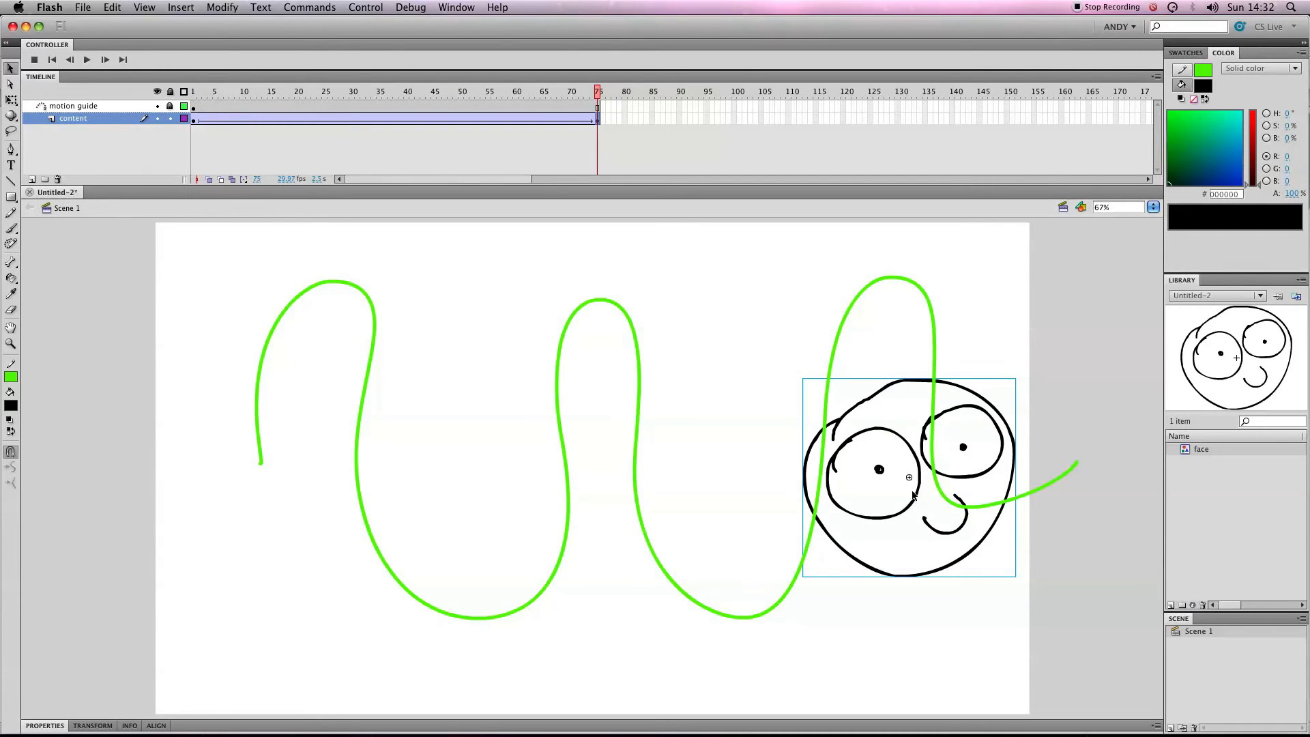
drag(911, 479, 1075, 469)
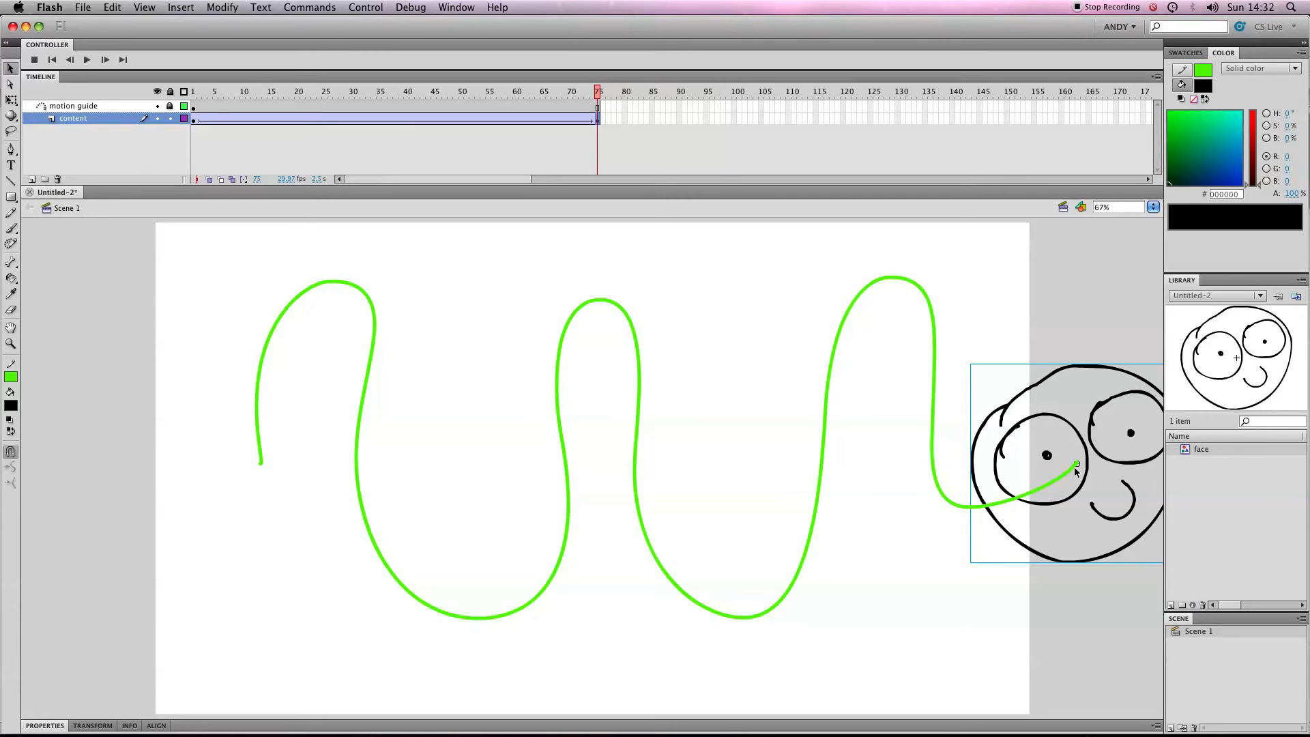
key(Return)
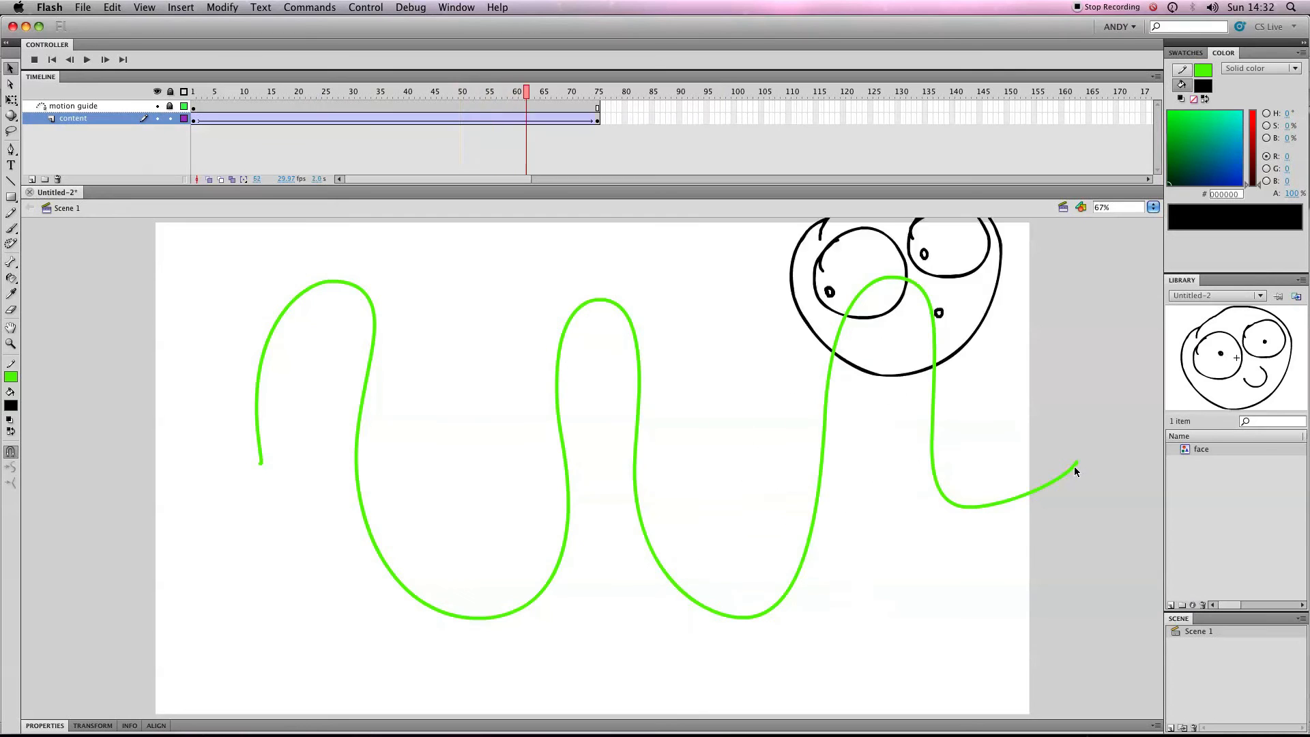
key(Return)
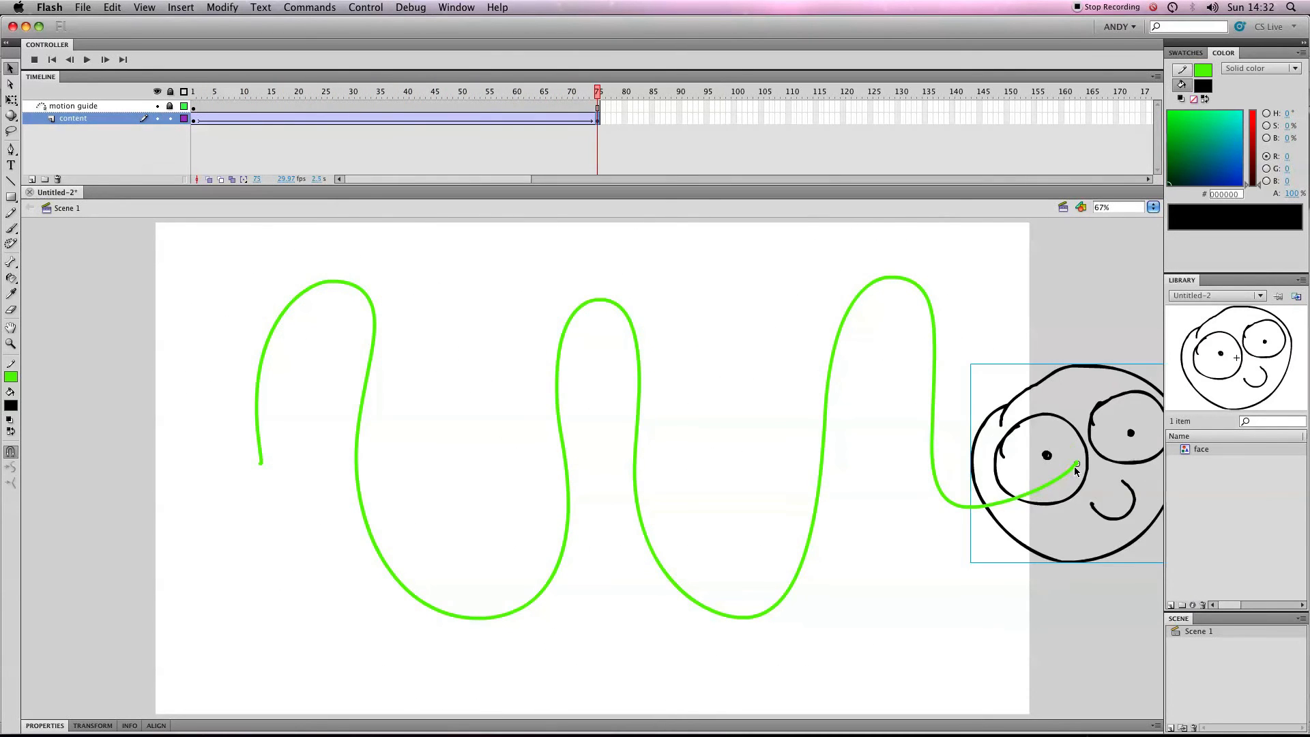
key(Return)
key(Return)
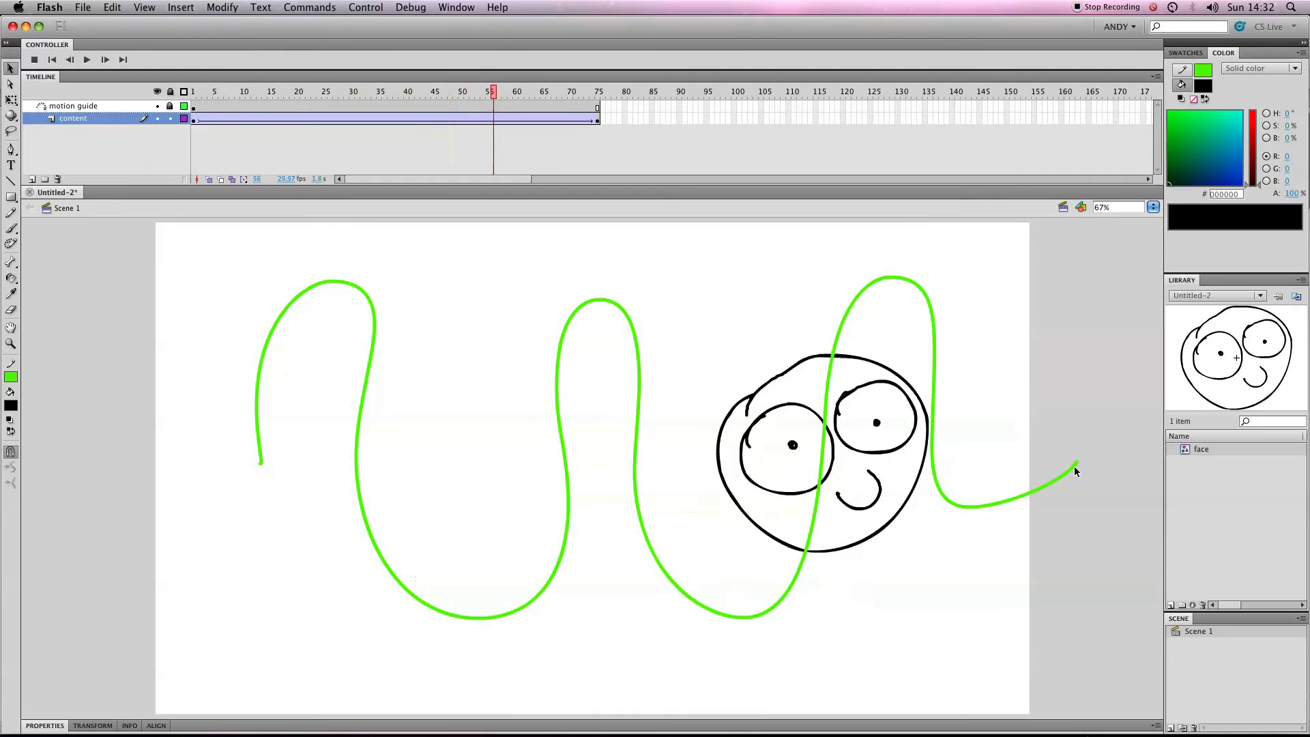
key(Return)
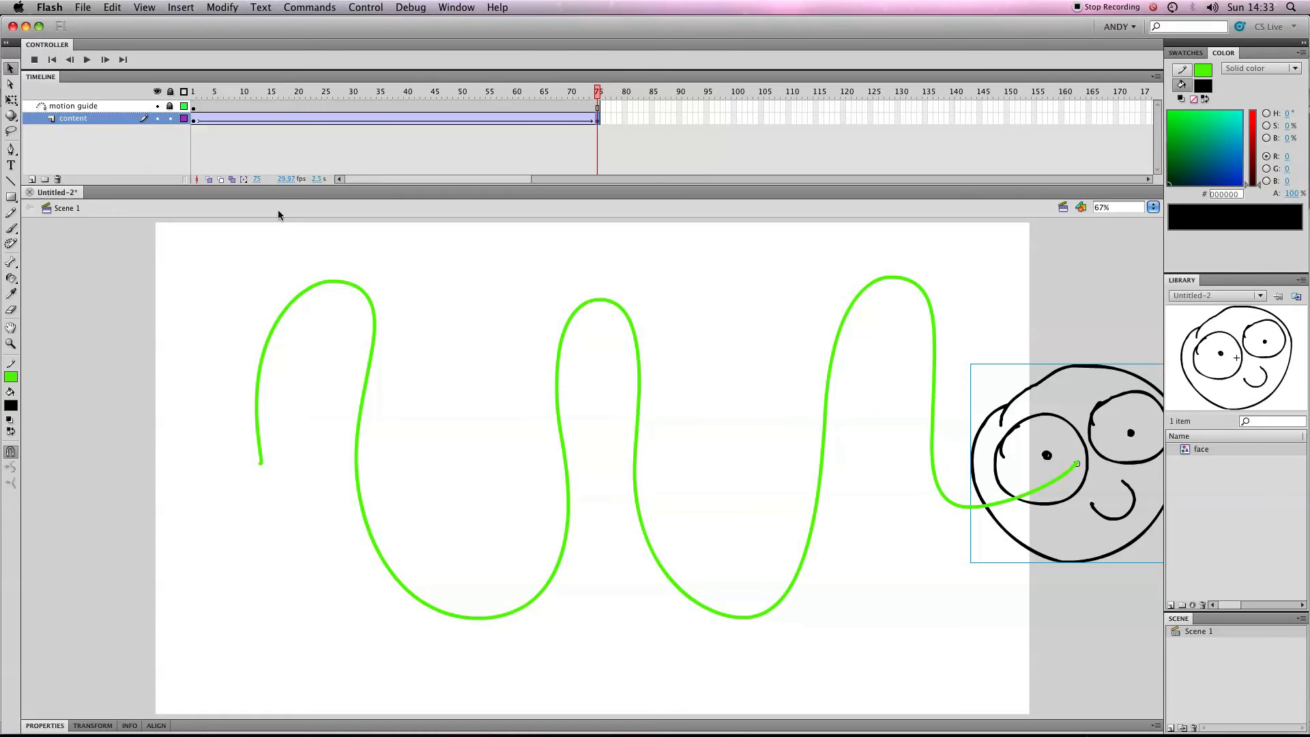
- Hide the motion guide layer and play the animation without the green path showing
click(157, 107)
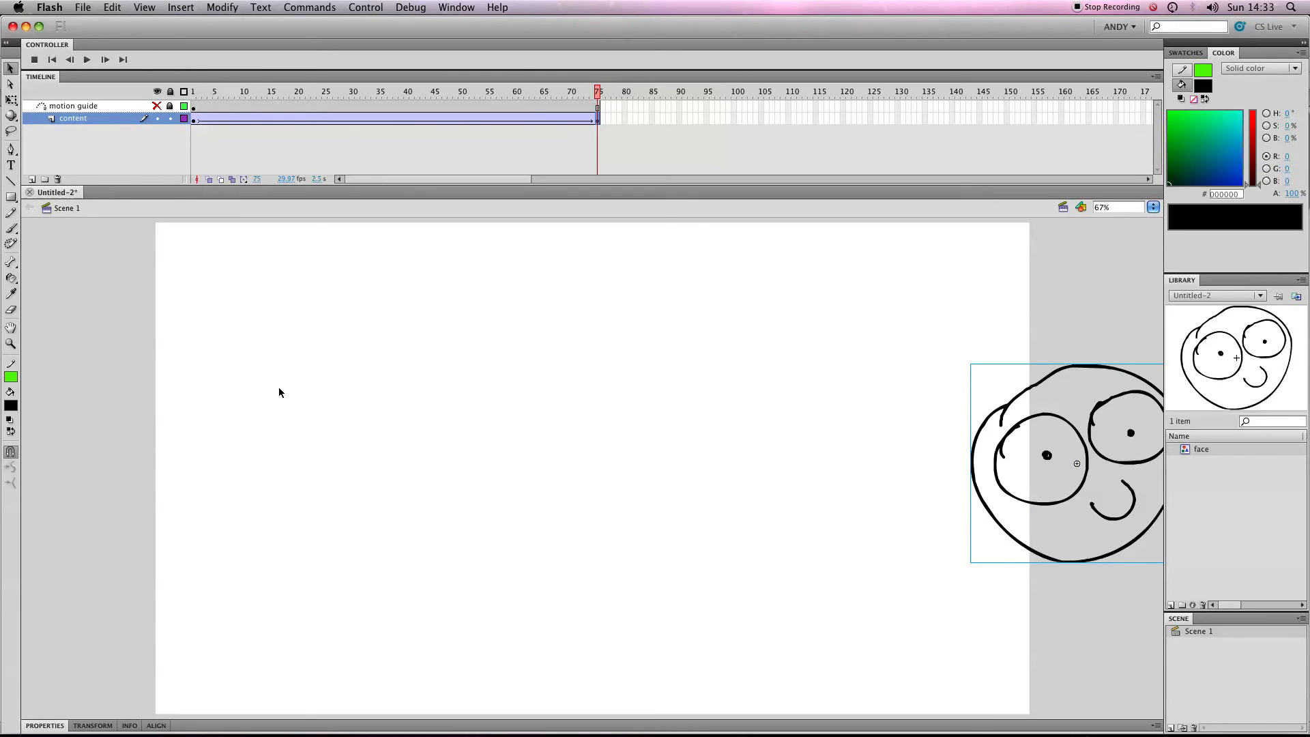
key(Return)
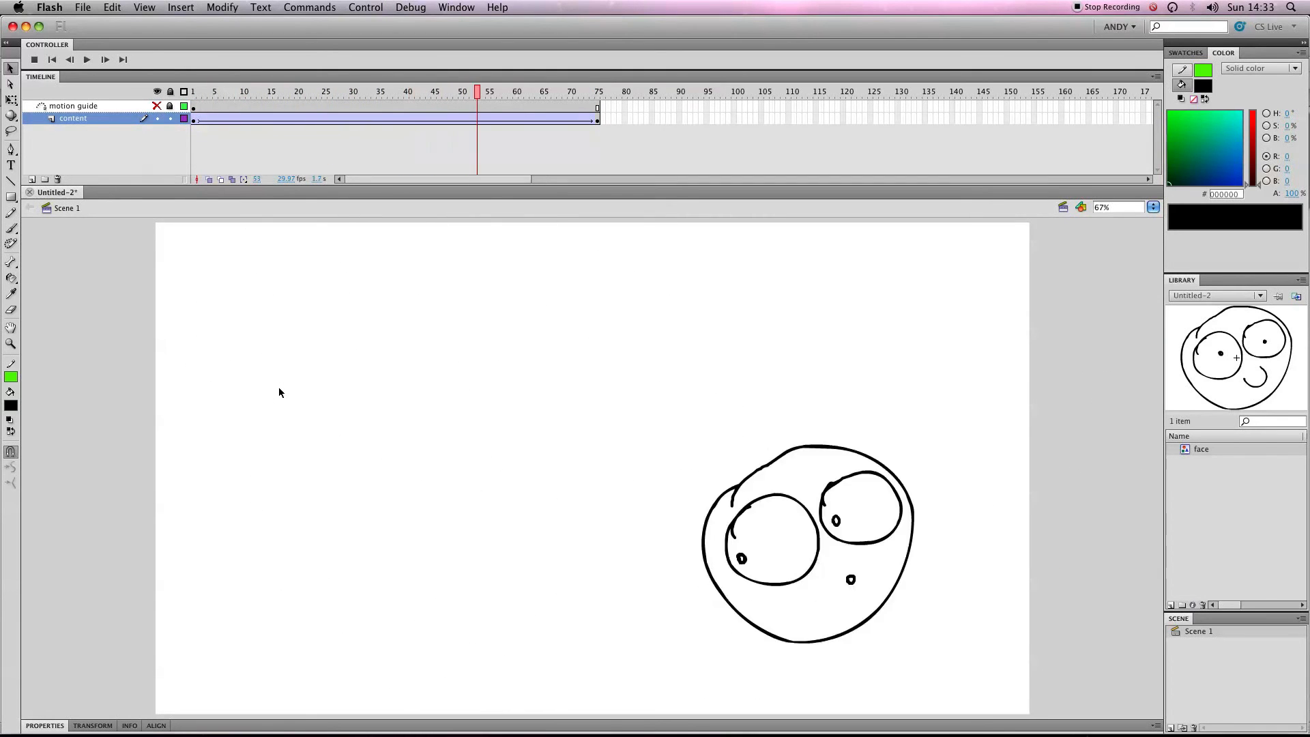